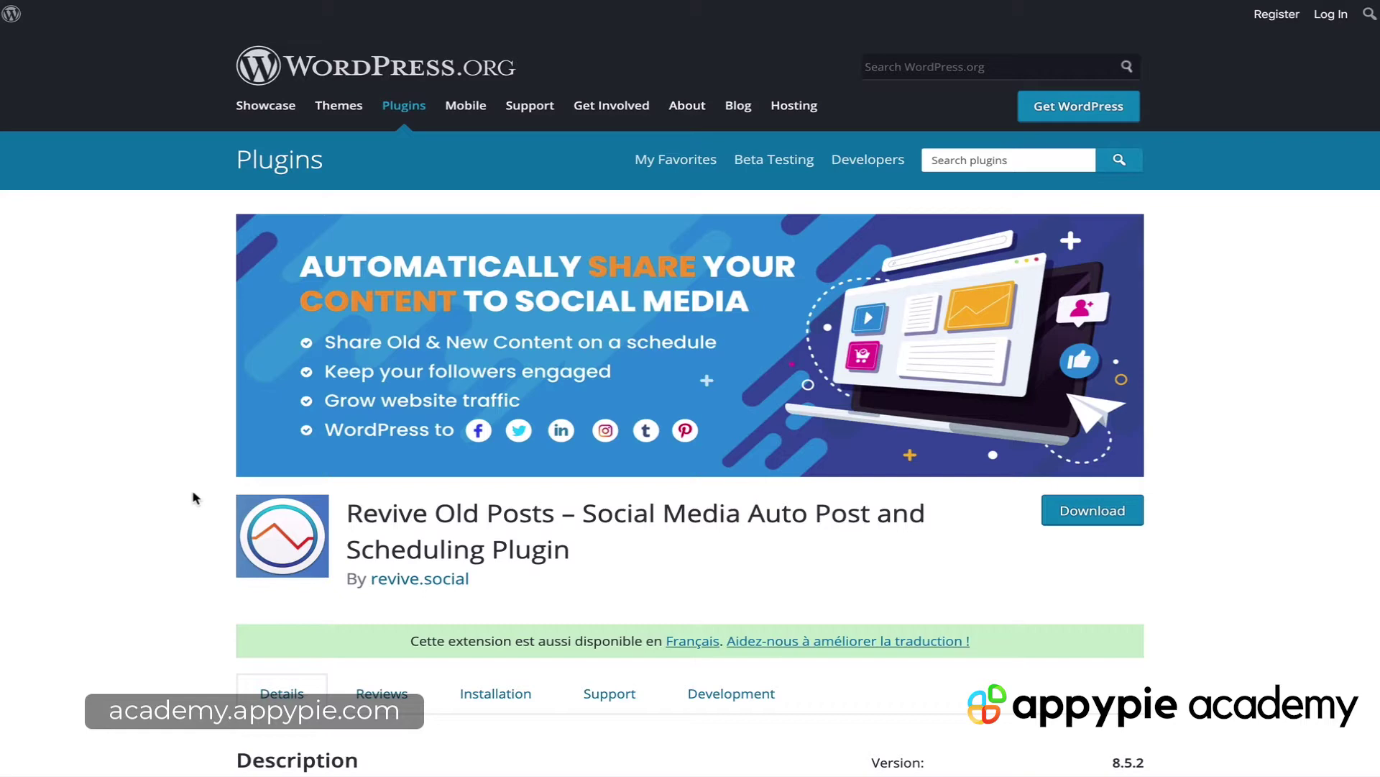
Read the Revive Old Posts plugin description and examine the list of social networks it can automatically share posts to.
{"action": "scroll", "coordinate": [197, 536], "scroll_direction": "down", "scroll_amount": 8}
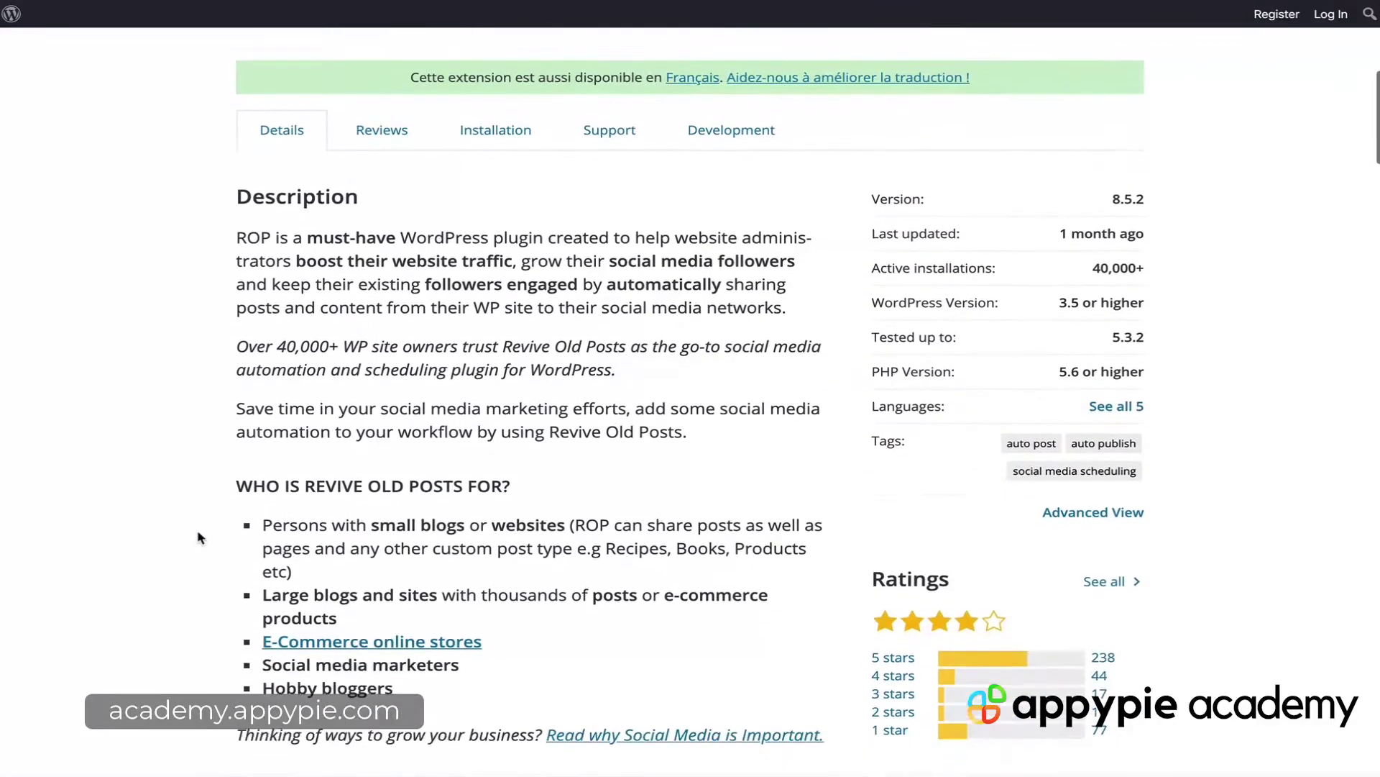
{"action": "scroll", "coordinate": [200, 536], "scroll_direction": "up", "scroll_amount": 1}
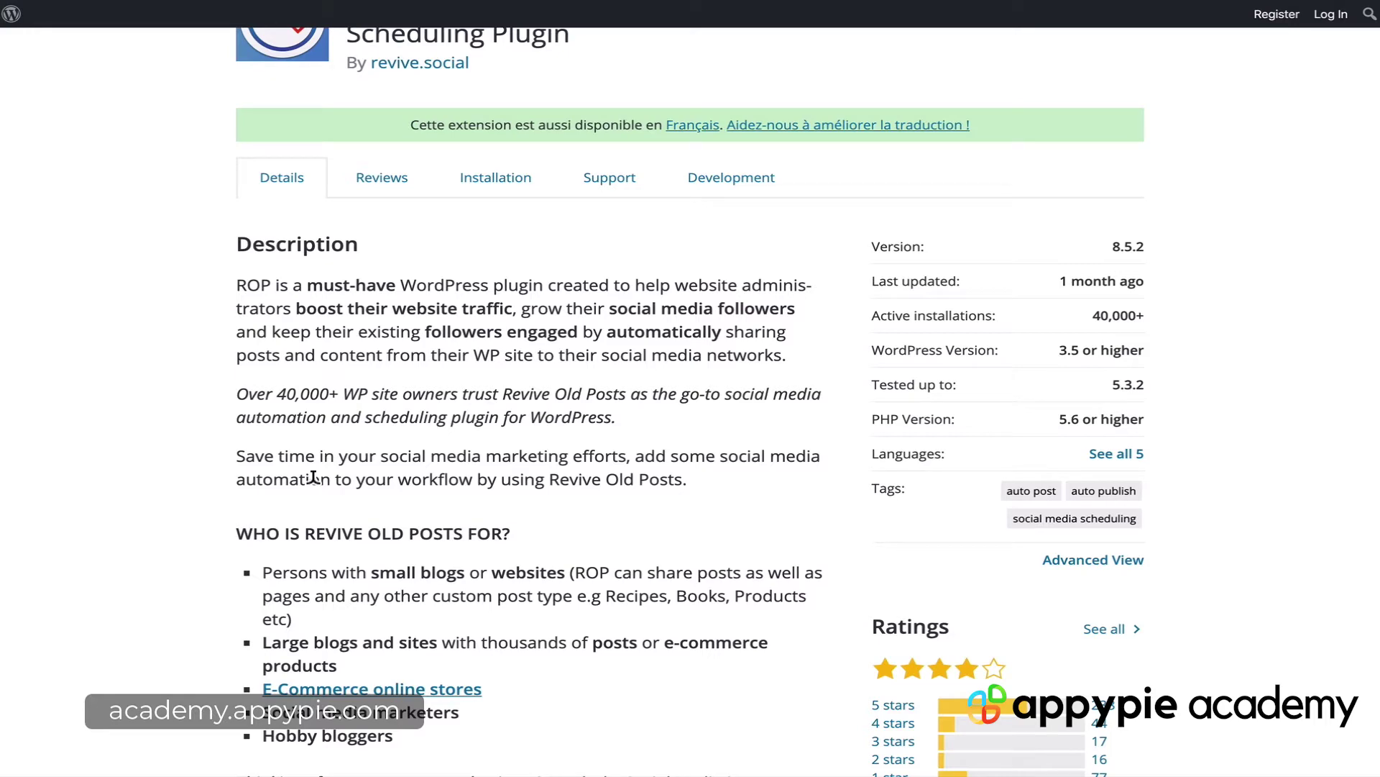
{"action": "scroll", "coordinate": [313, 481], "scroll_direction": "down", "scroll_amount": 10}
{"action": "left_click_drag", "start_coordinate": [263, 357], "coordinate": [497, 349]}
{"action": "left_click_drag", "start_coordinate": [451, 411], "coordinate": [253, 404]}
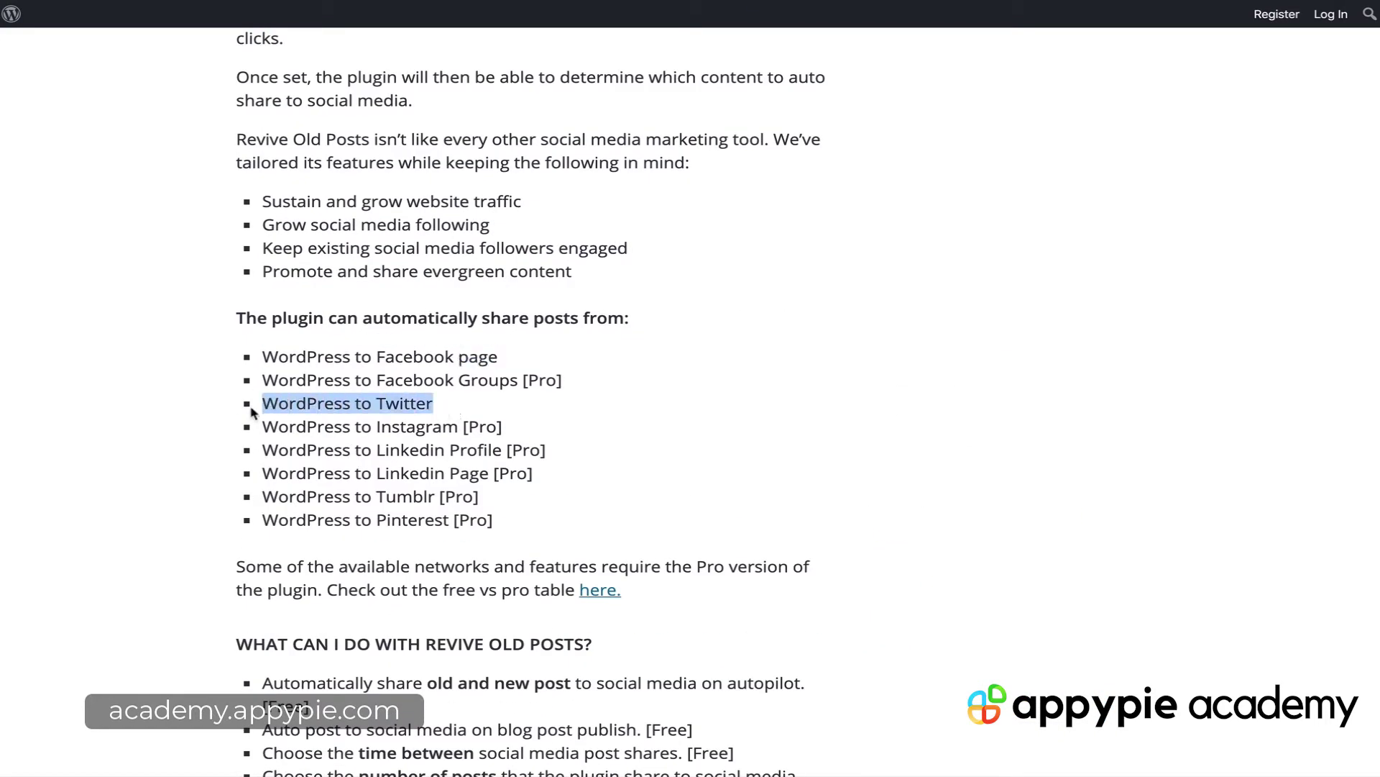
{"action": "left_click_drag", "start_coordinate": [355, 369], "coordinate": [386, 401]}
{"action": "left_click", "coordinate": [416, 447]}
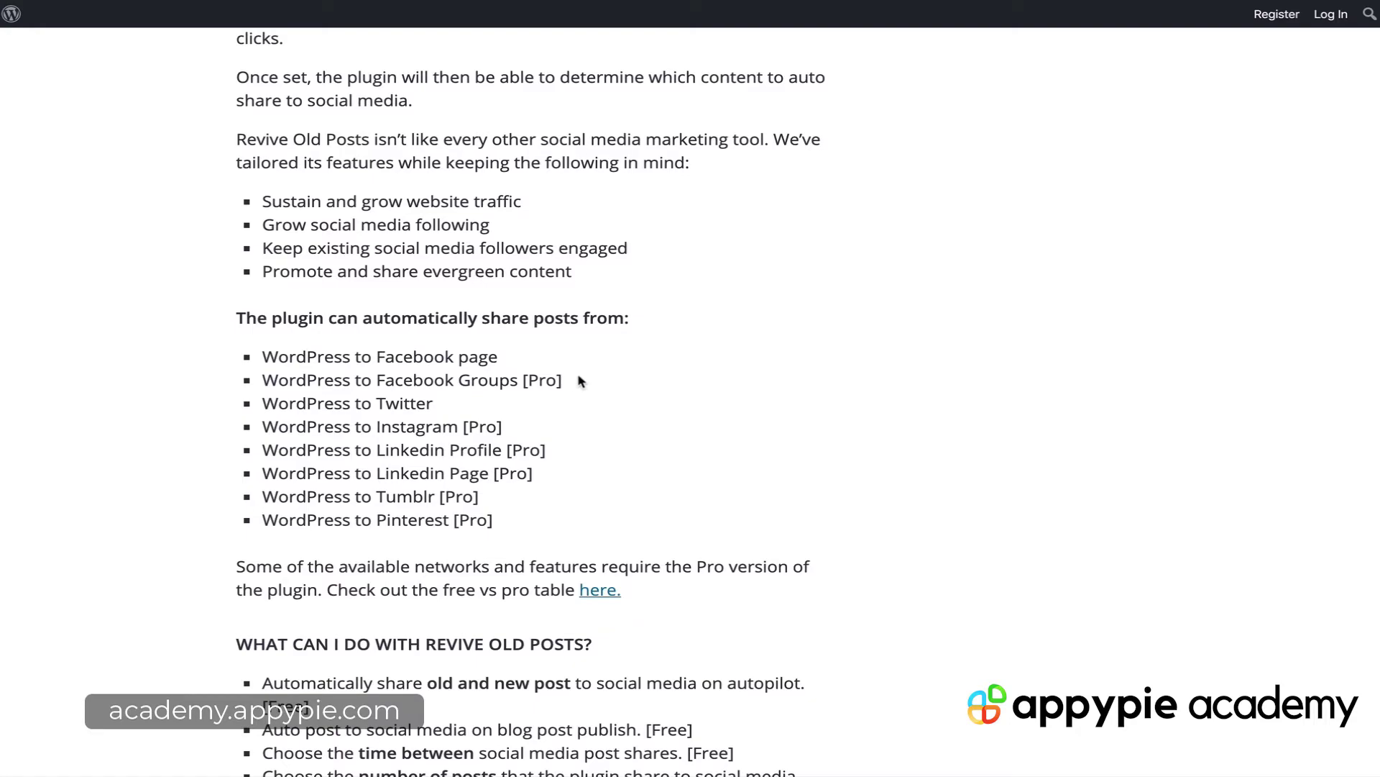
{"action": "left_click_drag", "start_coordinate": [564, 382], "coordinate": [371, 382]}
{"action": "left_click", "coordinate": [371, 379]}
Review the plugin's details and the description of its scheduling, auto-posting, analytics and content curation uses.
{"action": "scroll", "coordinate": [371, 381], "scroll_direction": "up", "scroll_amount": 15}
{"action": "scroll", "coordinate": [371, 382], "scroll_direction": "up", "scroll_amount": 6}
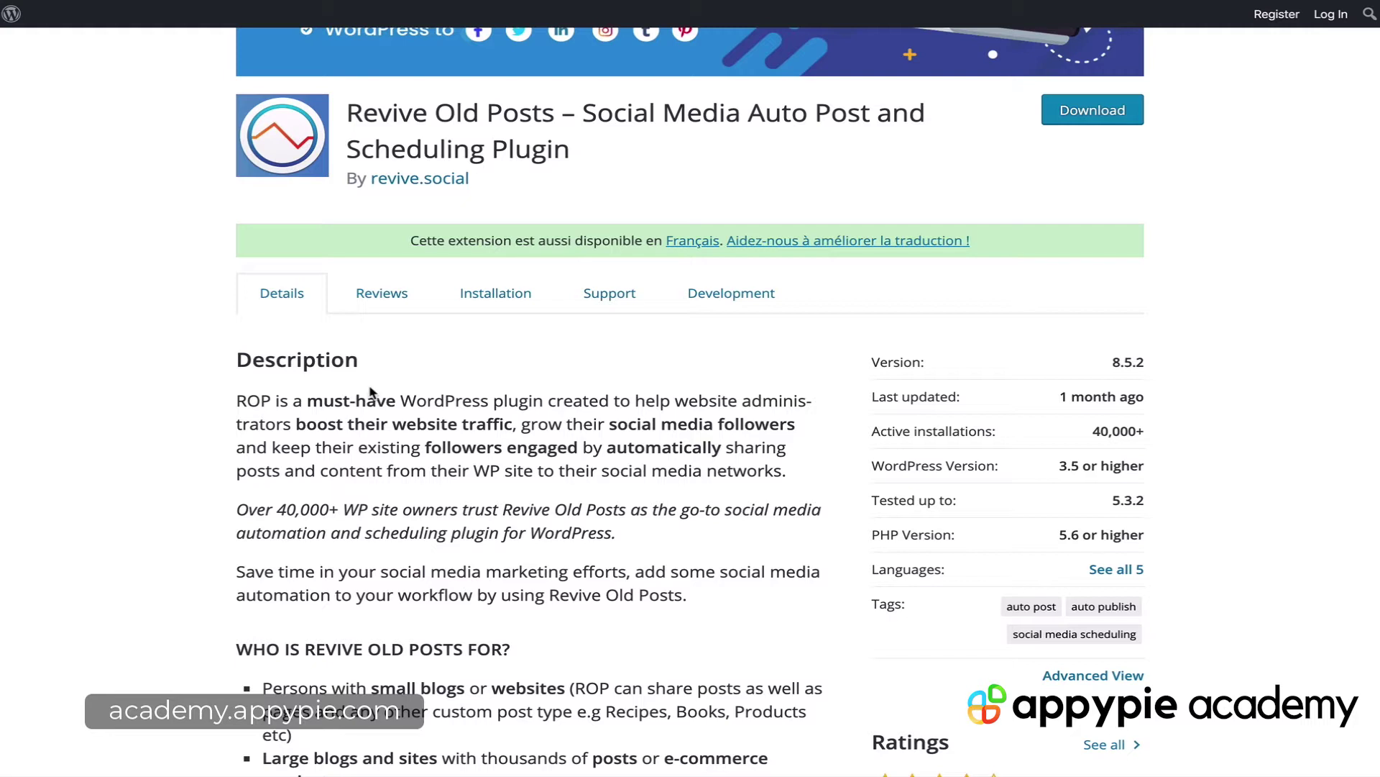
{"action": "scroll", "coordinate": [432, 248], "scroll_direction": "down", "scroll_amount": 1}
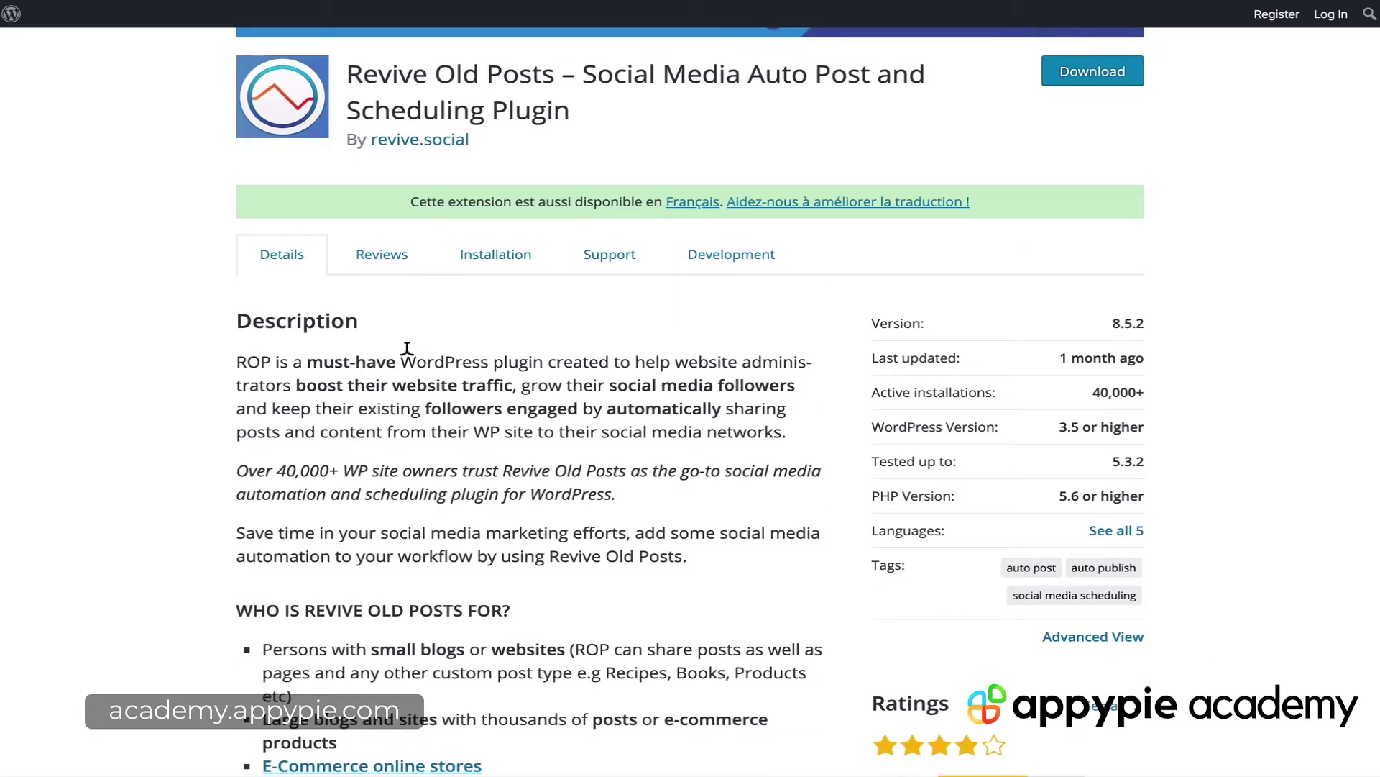
{"action": "scroll", "coordinate": [407, 348], "scroll_direction": "down", "scroll_amount": 3}
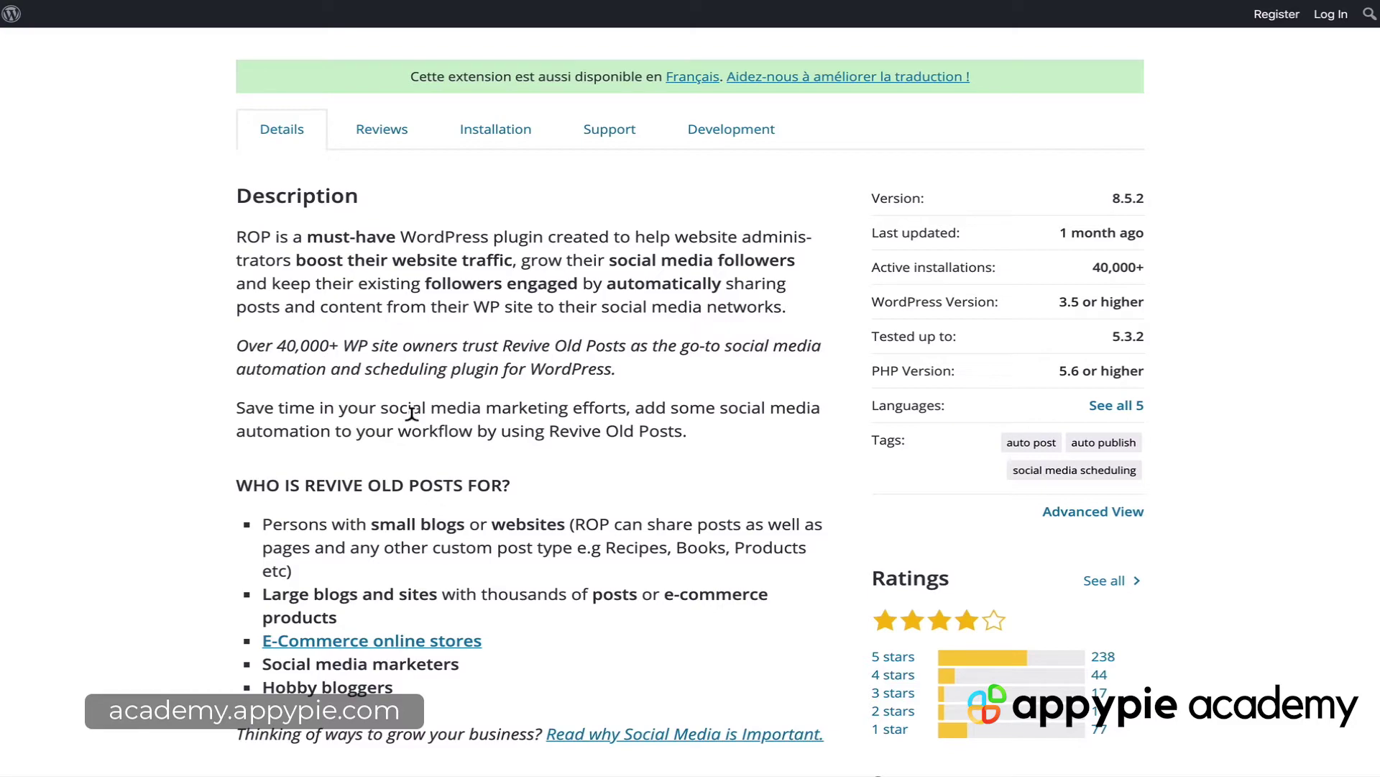
{"action": "scroll", "coordinate": [412, 412], "scroll_direction": "down", "scroll_amount": 9}
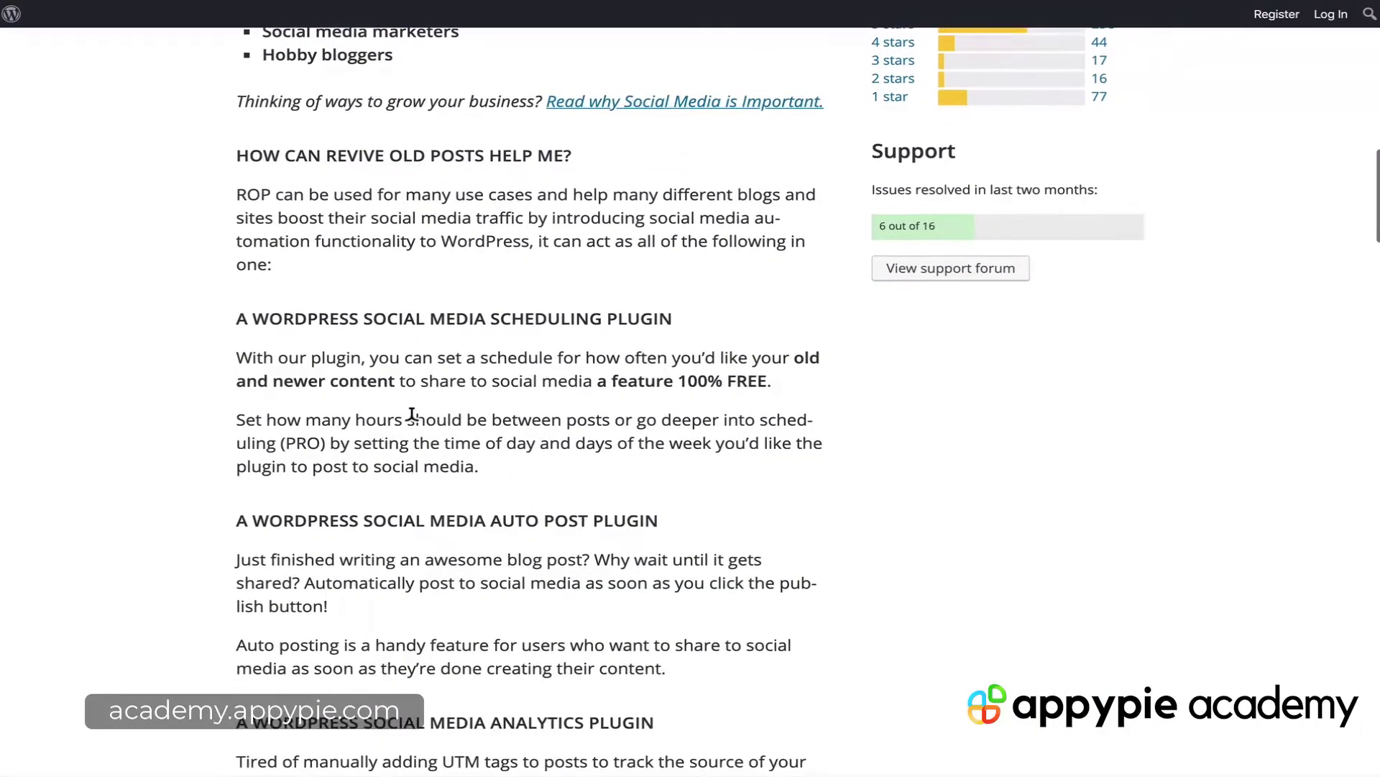
{"action": "scroll", "coordinate": [443, 612], "scroll_direction": "down", "scroll_amount": 6}
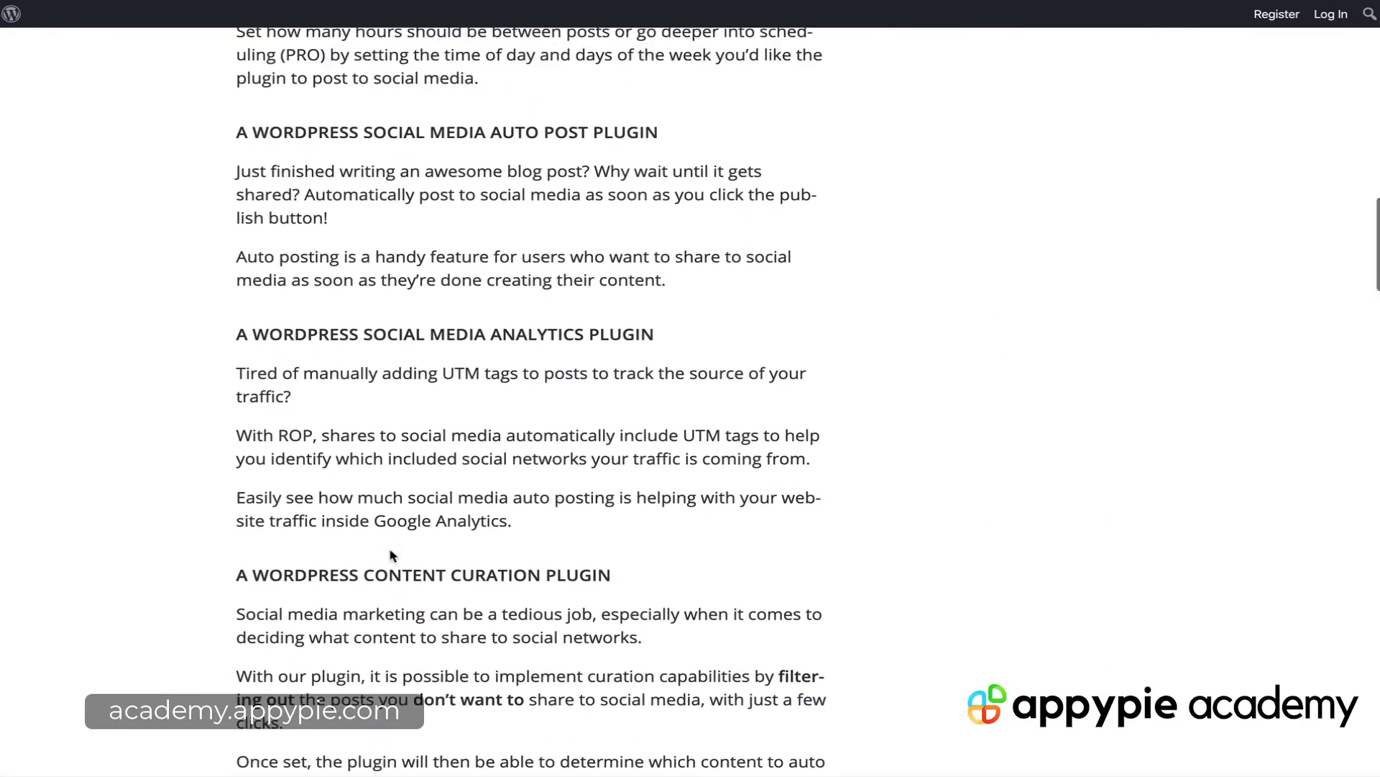
{"action": "scroll", "coordinate": [391, 541], "scroll_direction": "up", "scroll_amount": 2}
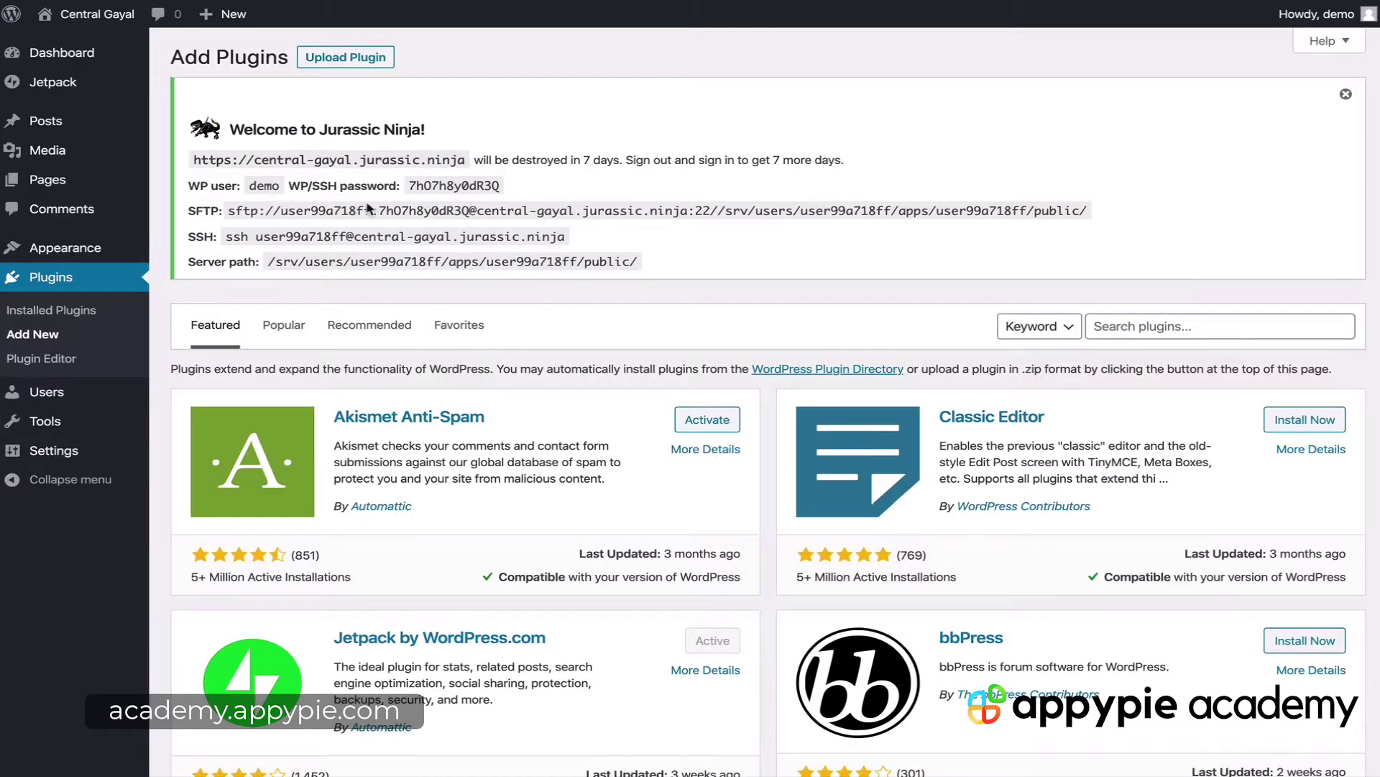
Search for "revive old posts" on the WordPress site's Add Plugins page.
{"action": "left_click_drag", "start_coordinate": [368, 208], "coordinate": [69, 286]}
{"action": "left_click", "coordinate": [1124, 322]}
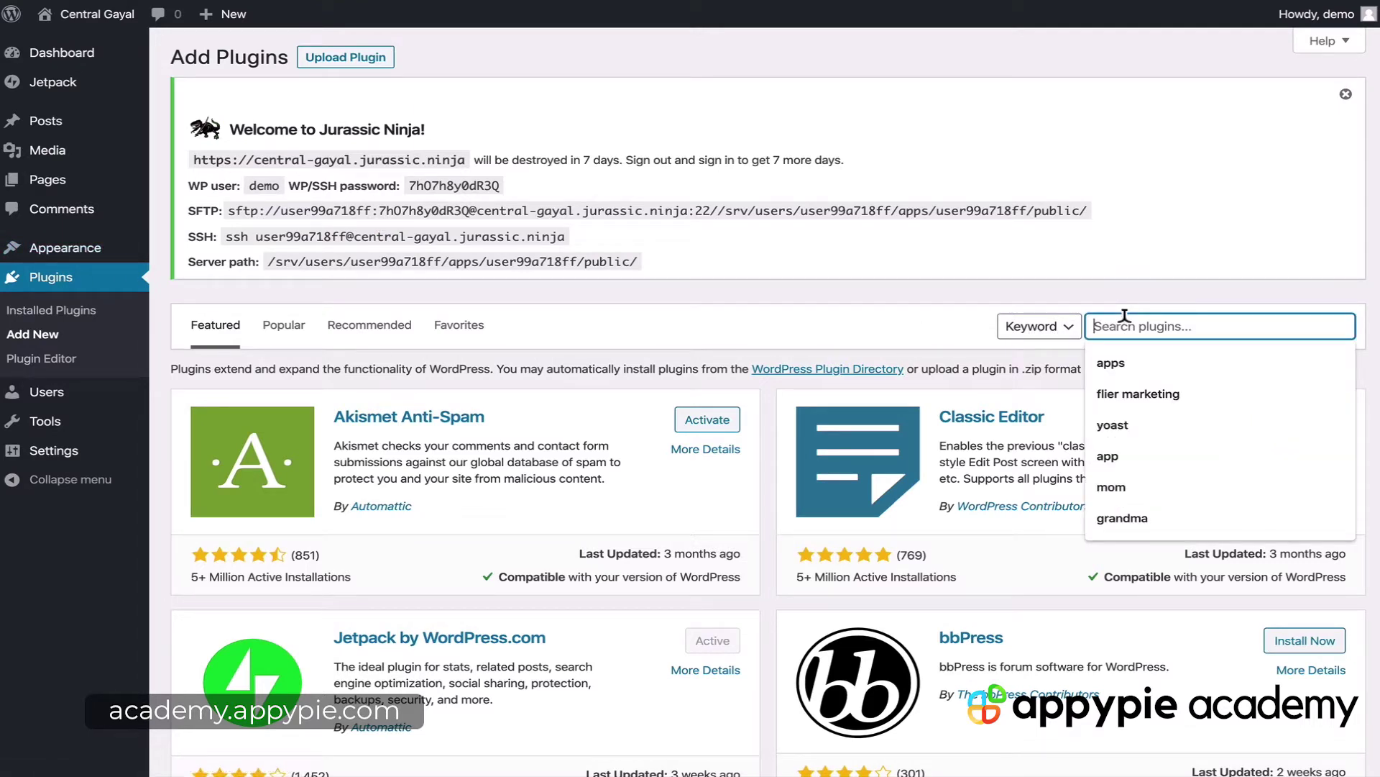
{"action": "type", "text": "revive old posts"}
{"action": "key", "text": "Return"}
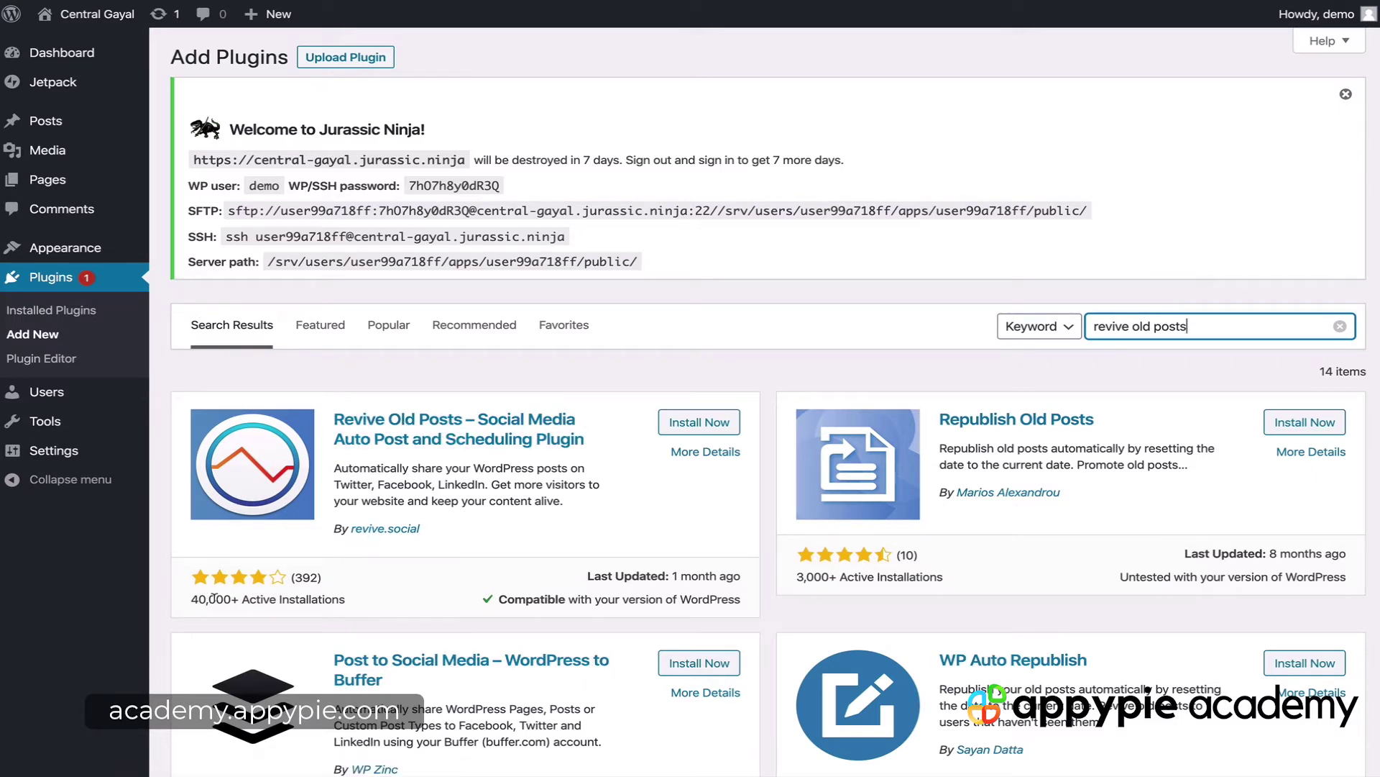
Install and activate the Revive Old Posts – Social Media Auto Post and Scheduling Plugin by revive.social.
{"action": "scroll", "coordinate": [371, 604], "scroll_direction": "down", "scroll_amount": 2}
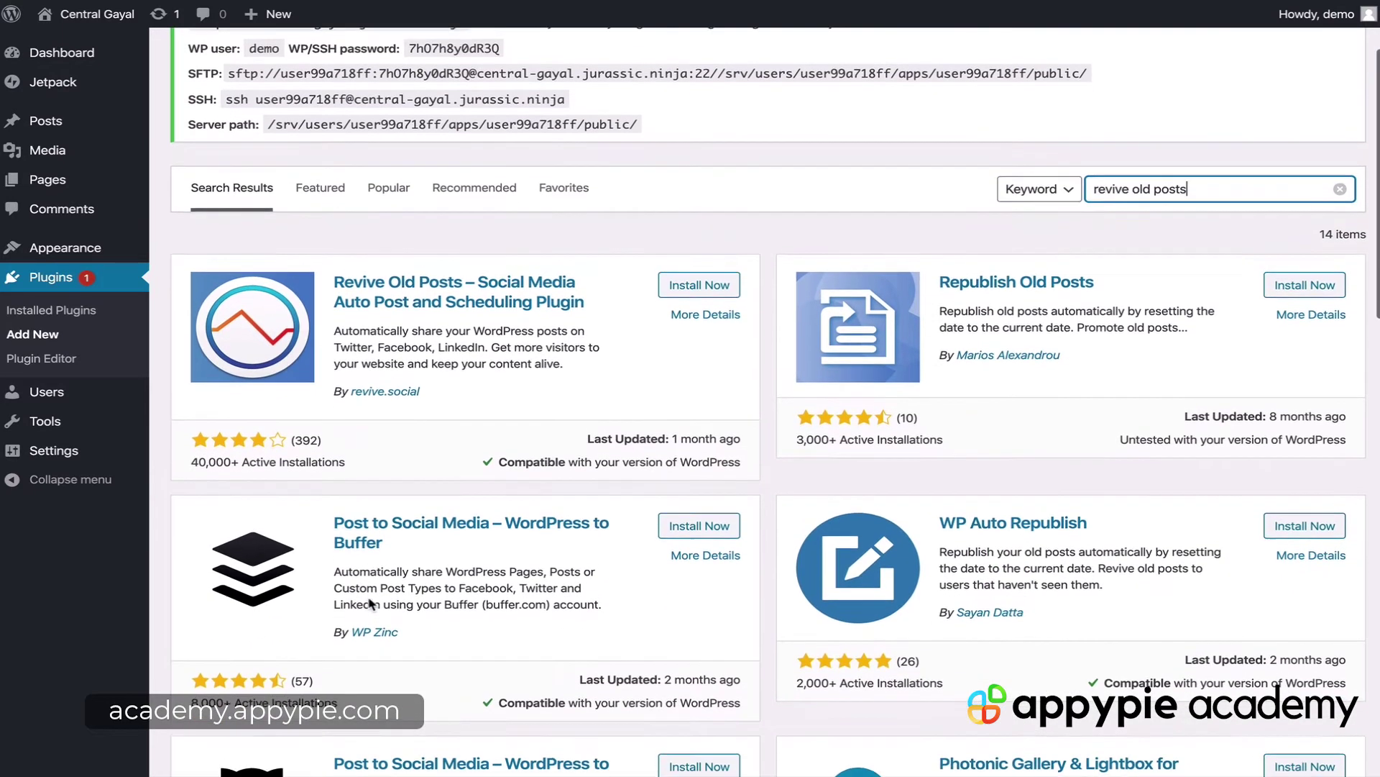
{"action": "scroll", "coordinate": [371, 604], "scroll_direction": "up", "scroll_amount": 1}
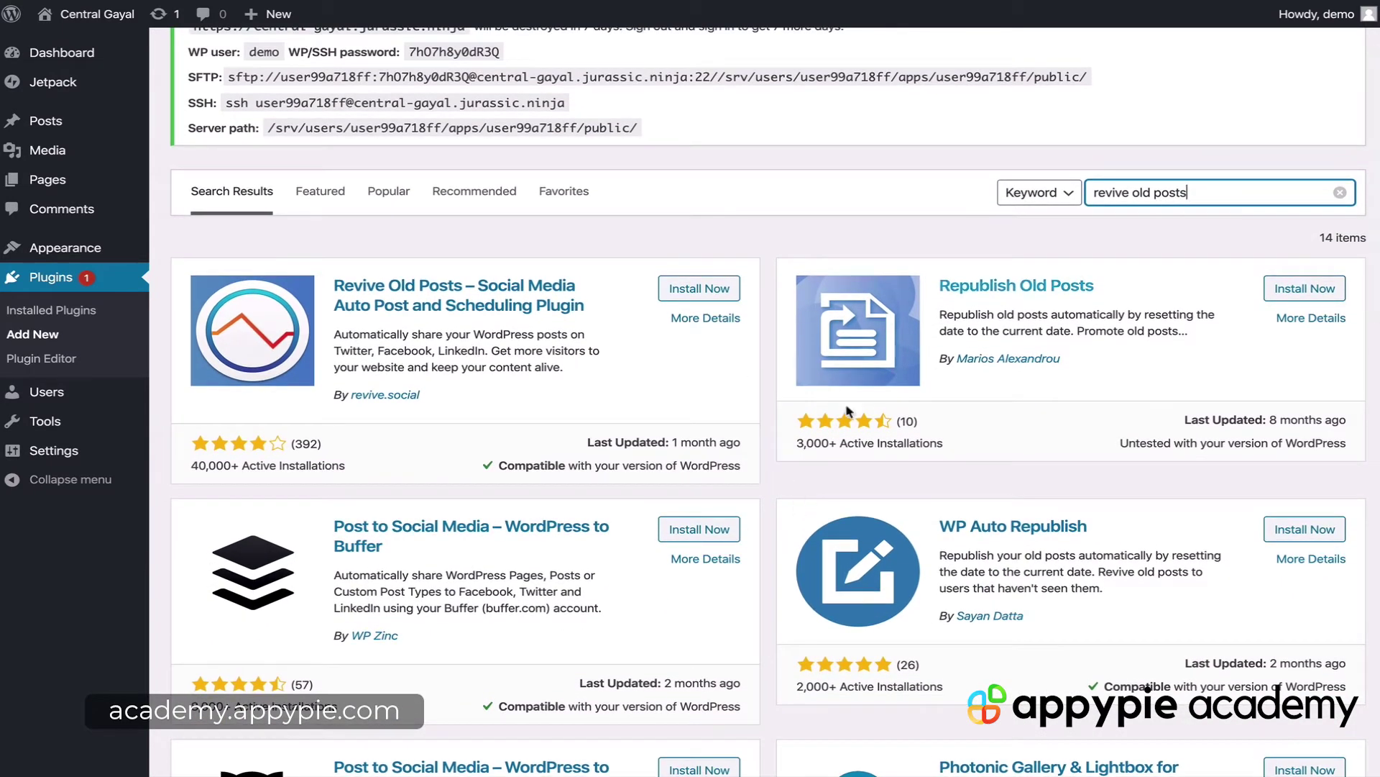
{"action": "scroll", "coordinate": [712, 564], "scroll_direction": "up", "scroll_amount": 2}
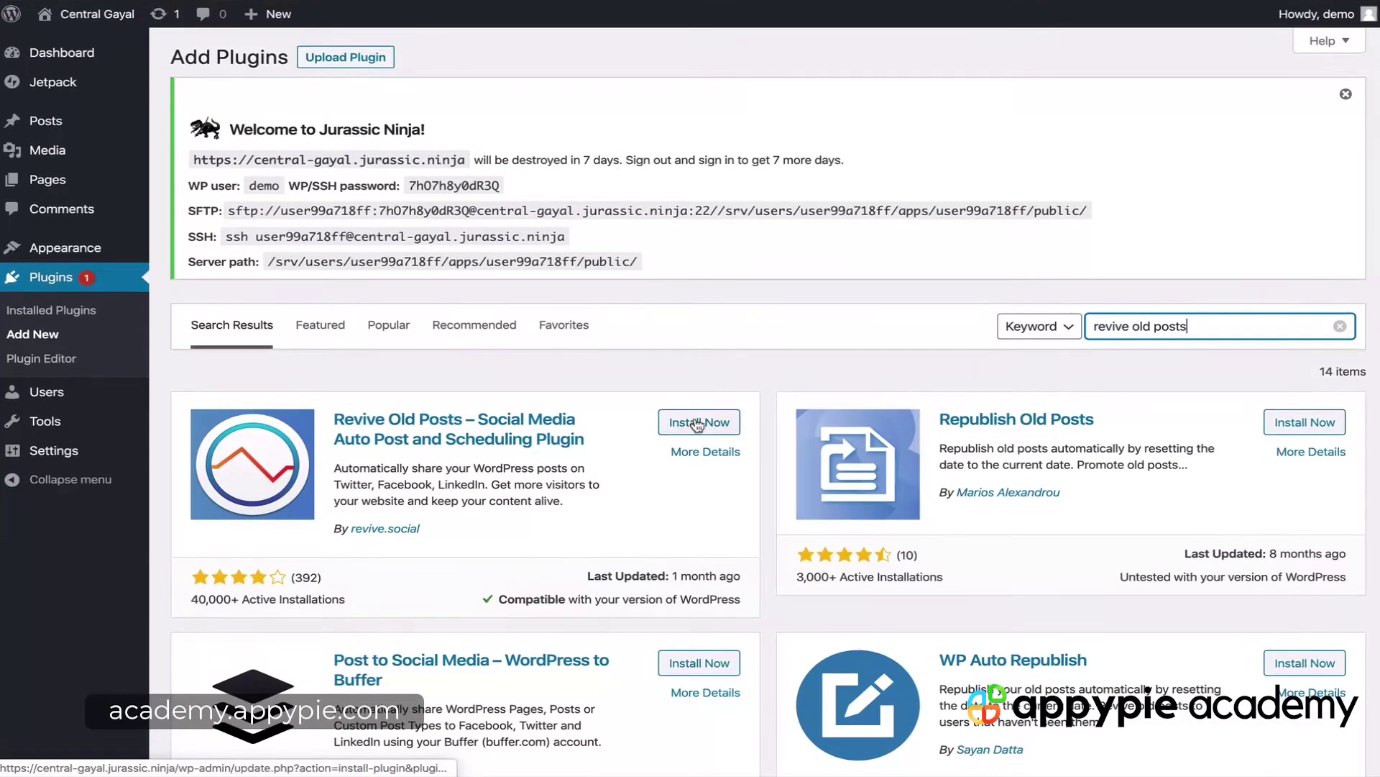
{"action": "left_click", "coordinate": [697, 424]}
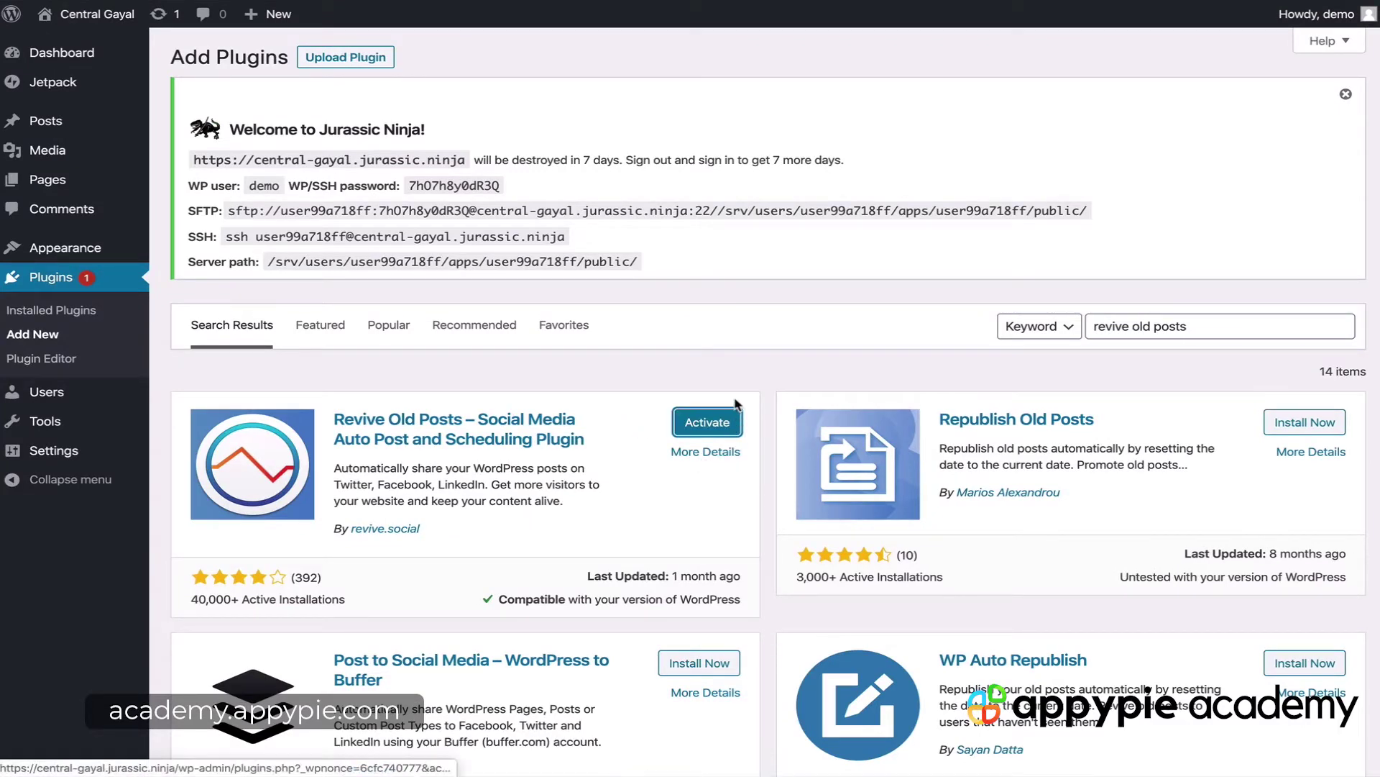
{"action": "left_click", "coordinate": [707, 427]}
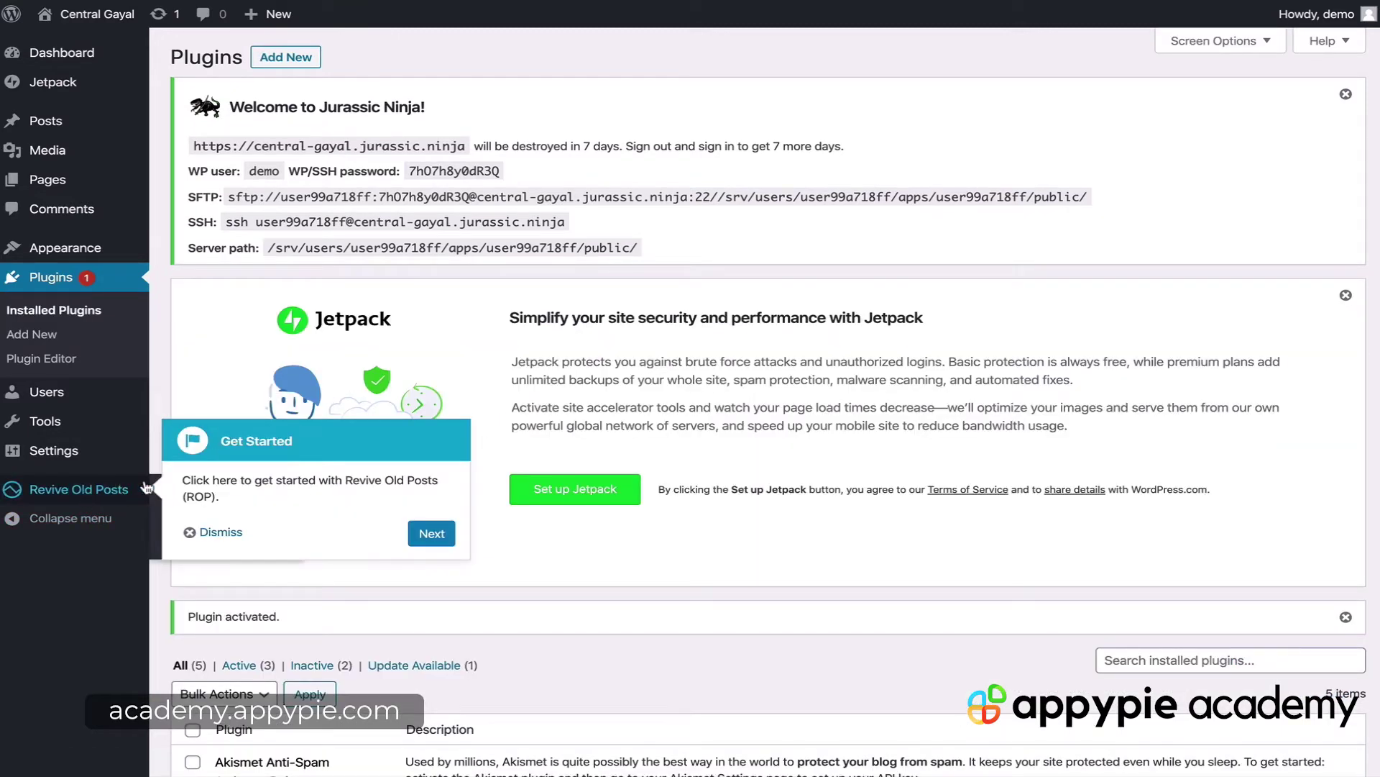
Follow the Get Started tour into the Revive Old Posts dashboard and dismiss it at the General Settings tip.
{"action": "mouse_move", "coordinate": [84, 488]}
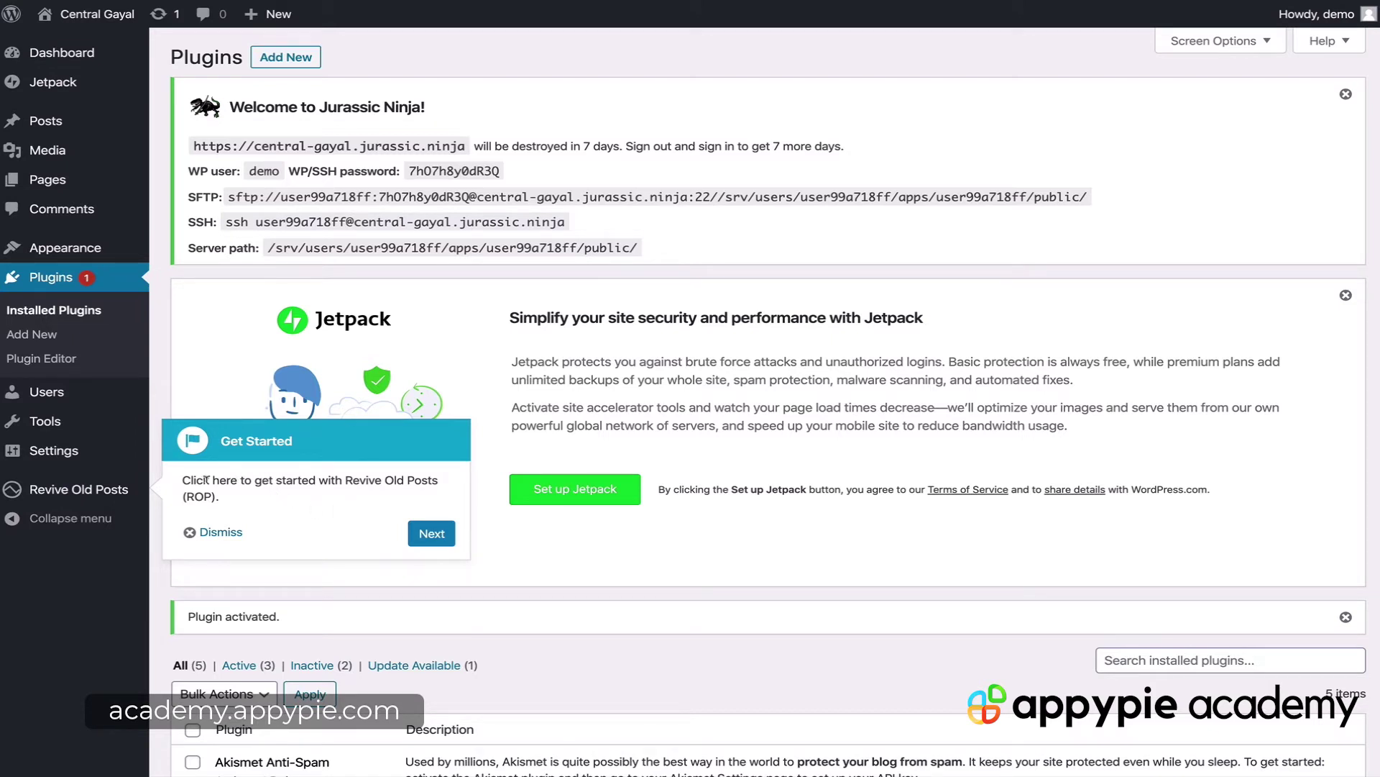
{"action": "left_click_drag", "start_coordinate": [213, 480], "coordinate": [335, 481]}
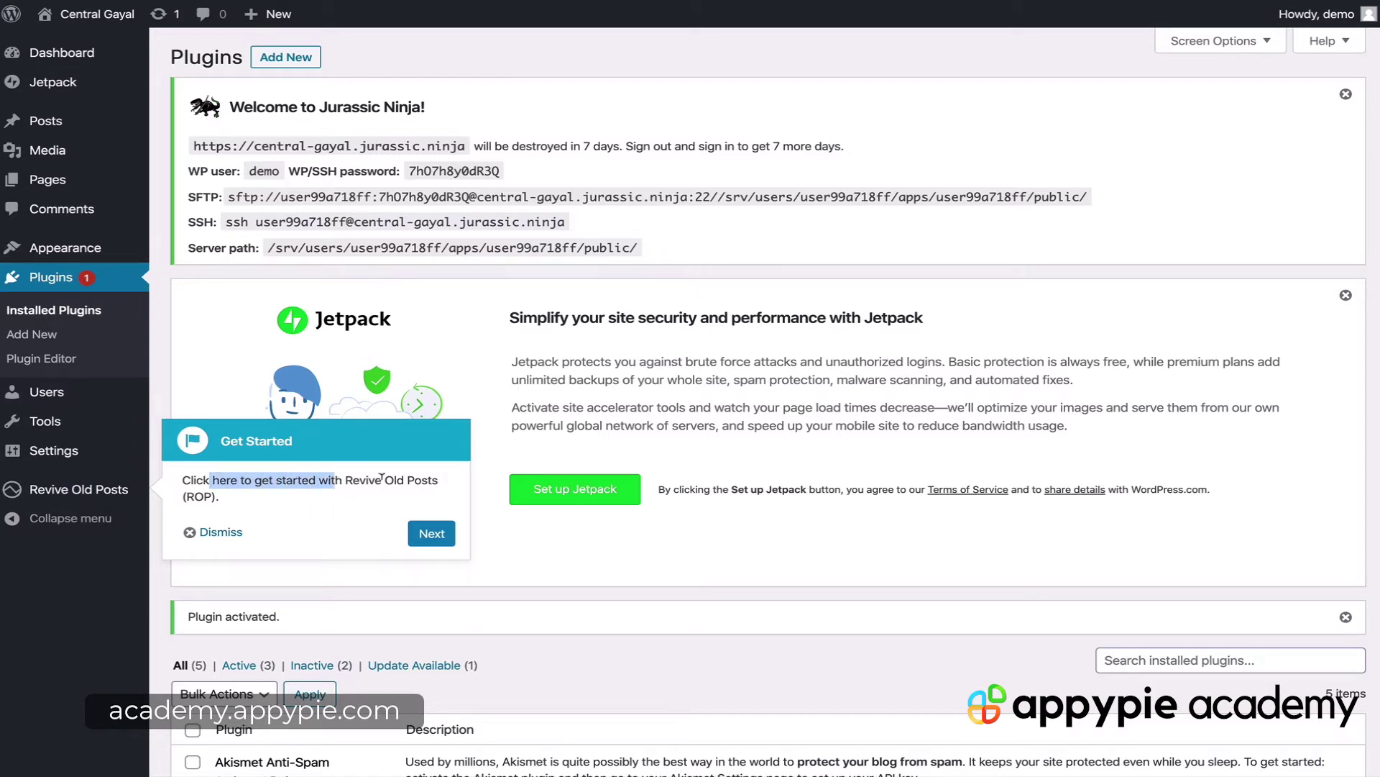
{"action": "left_click", "coordinate": [432, 533]}
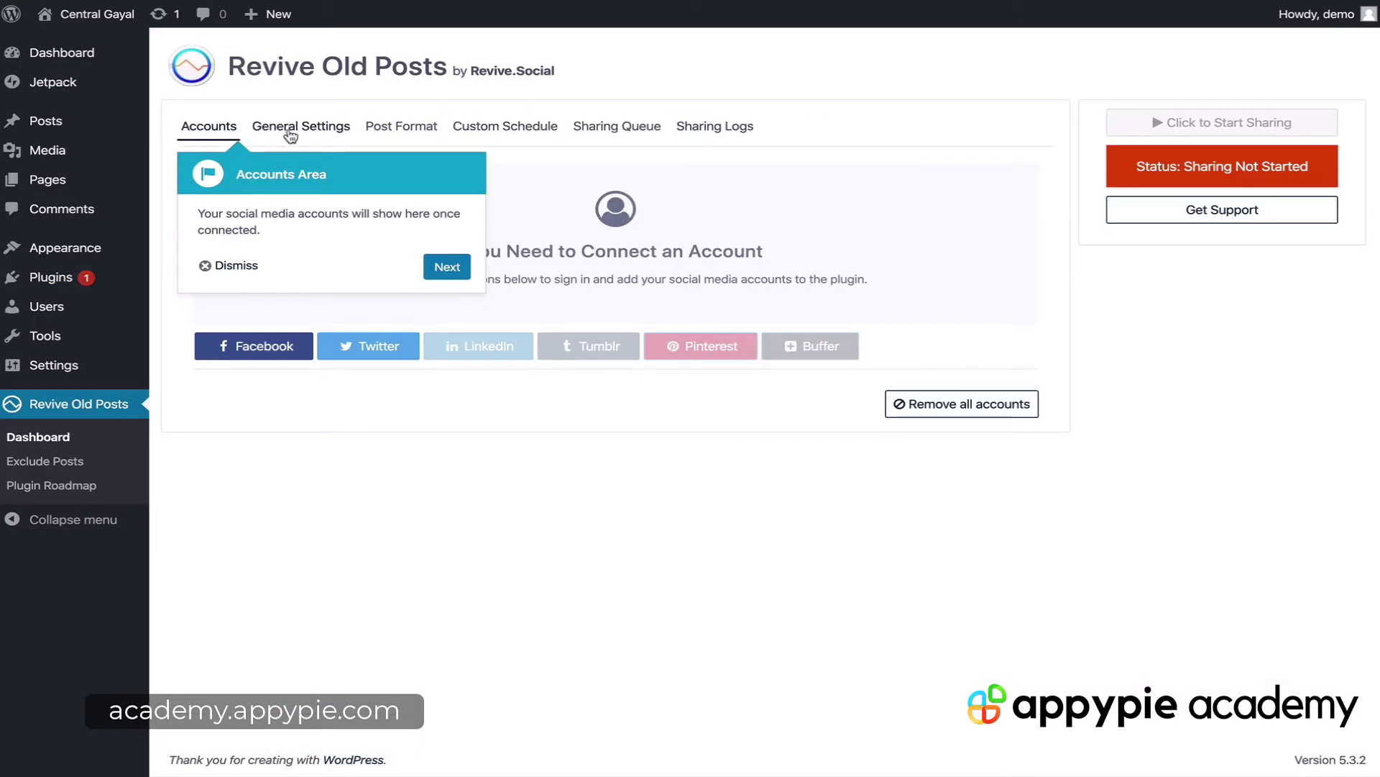
{"action": "left_click", "coordinate": [436, 267]}
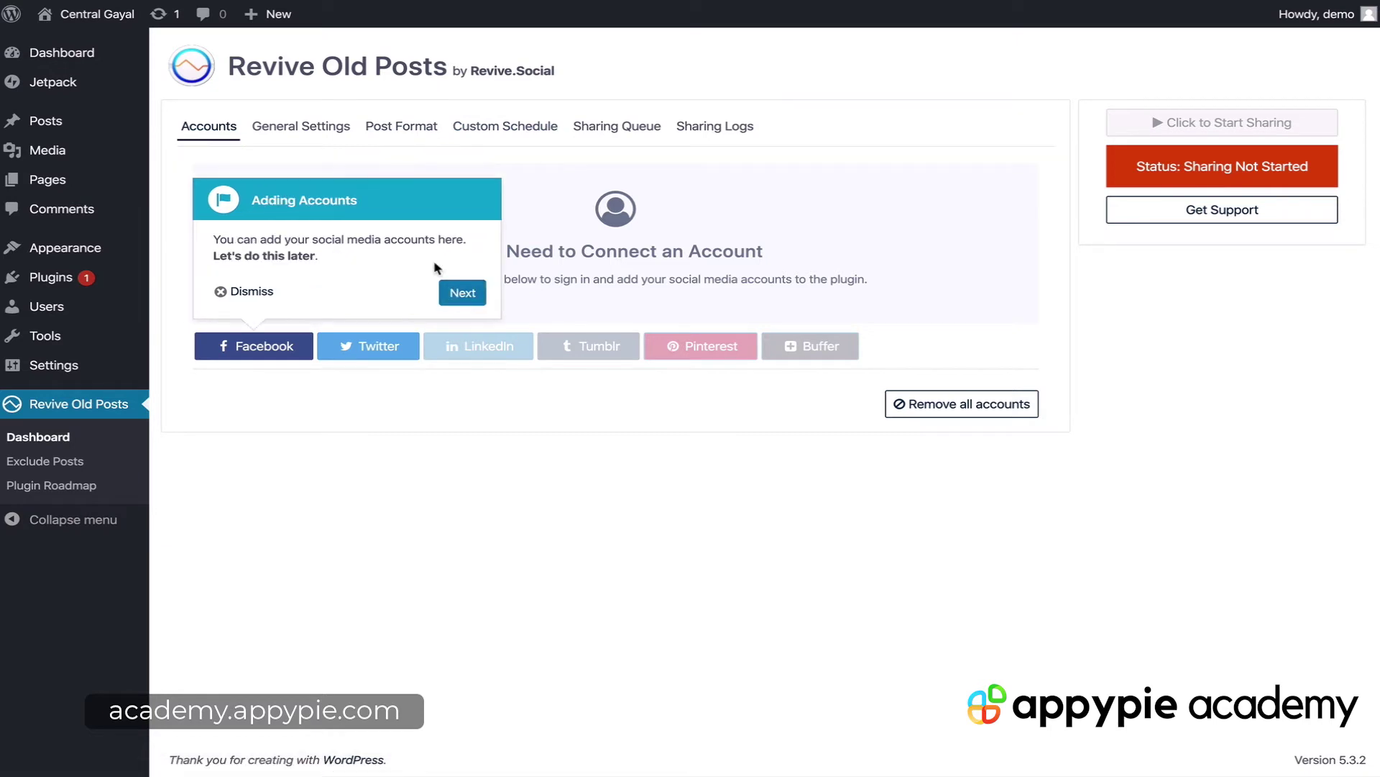
{"action": "left_click", "coordinate": [463, 292]}
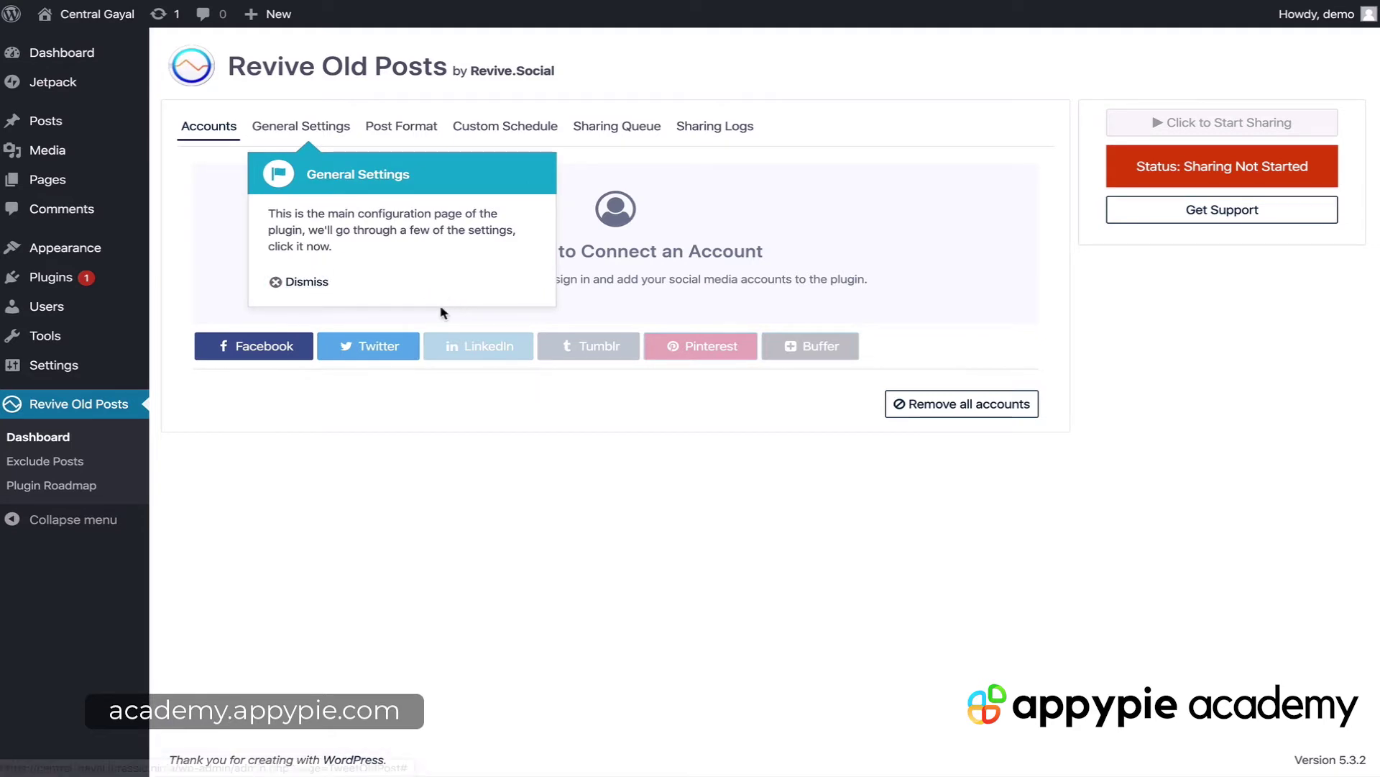
{"action": "left_click", "coordinate": [301, 281]}
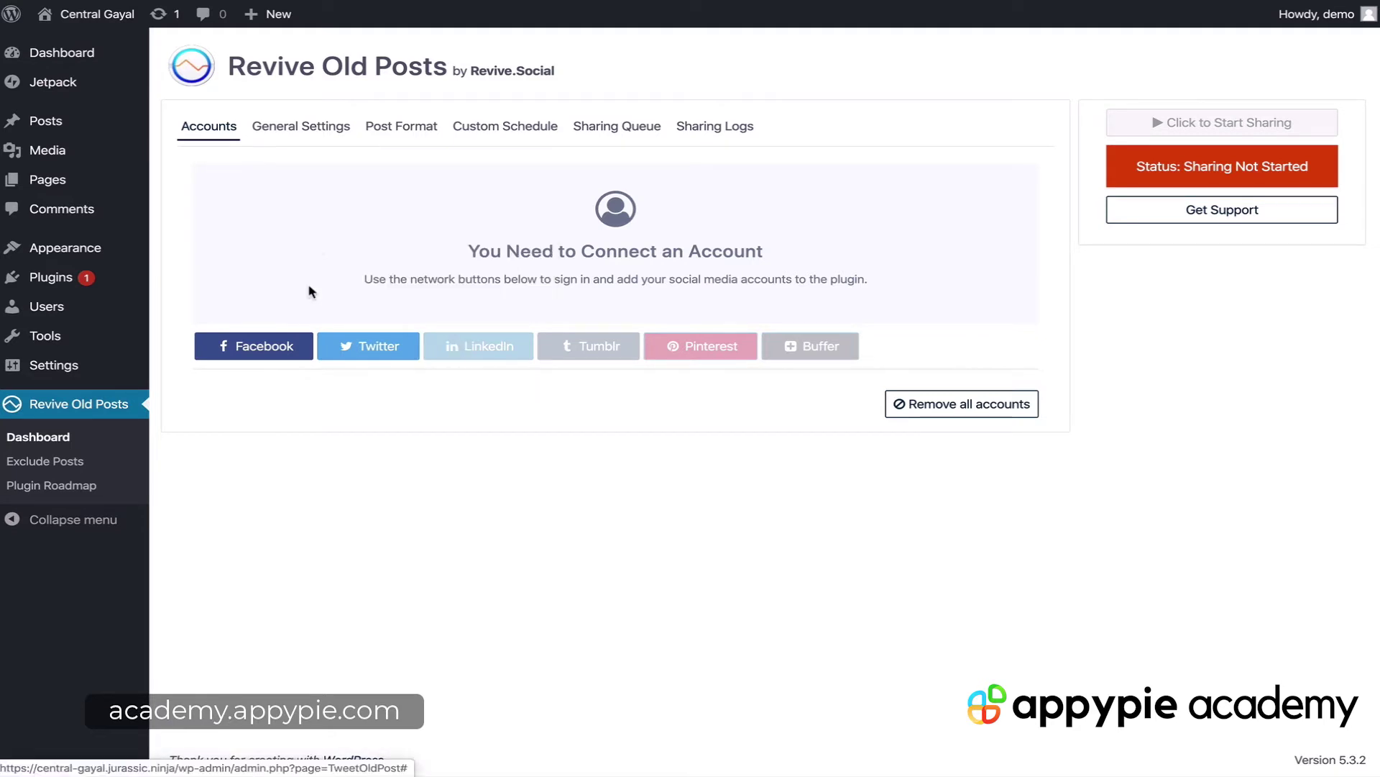
Connect a Twitter account to Revive Old Posts by signing in and authorizing the Revive Social App.
{"action": "left_click", "coordinate": [379, 348]}
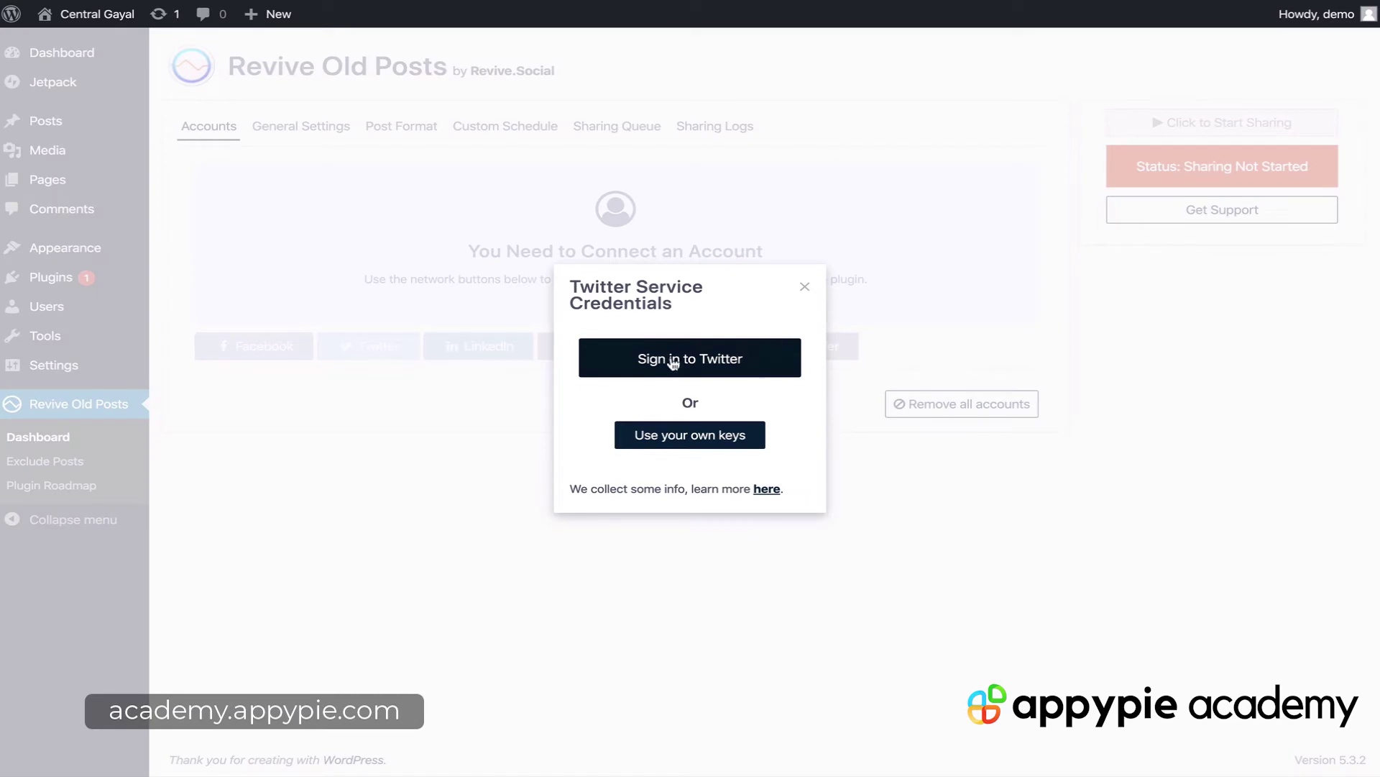
{"action": "left_click", "coordinate": [701, 367]}
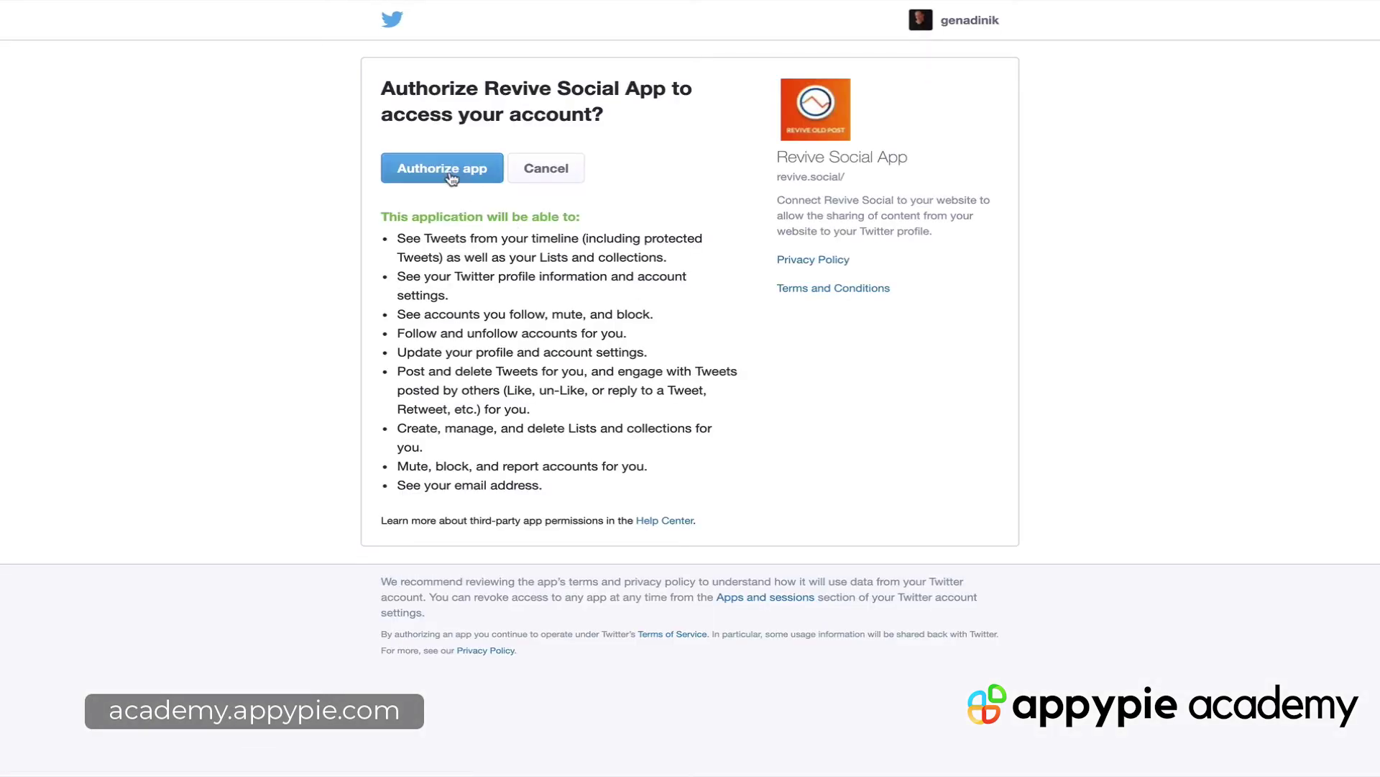
{"action": "left_click", "coordinate": [446, 170]}
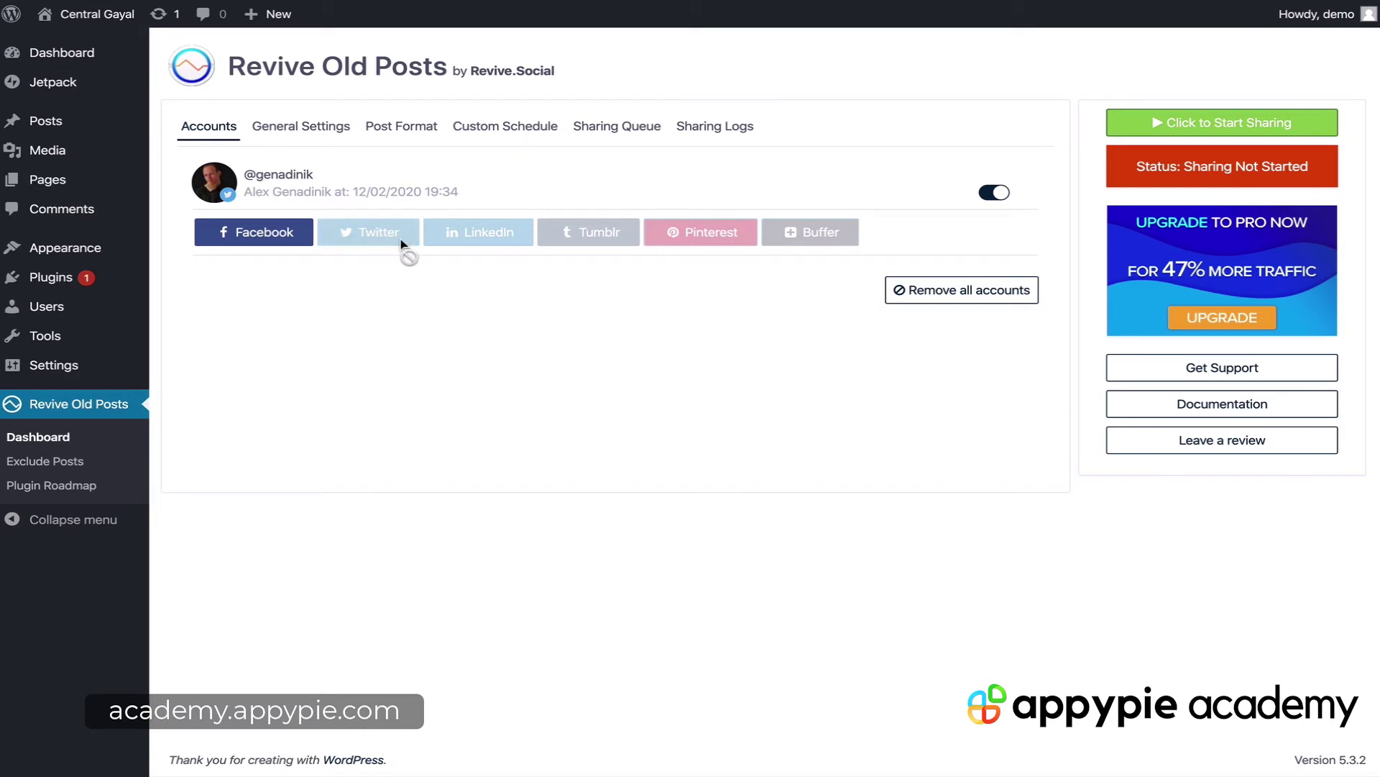
Review the plugin's general settings, set the minimum post age to 0 days and save them.
{"action": "left_click", "coordinate": [290, 129]}
{"action": "scroll", "coordinate": [467, 302], "scroll_direction": "down", "scroll_amount": 10}
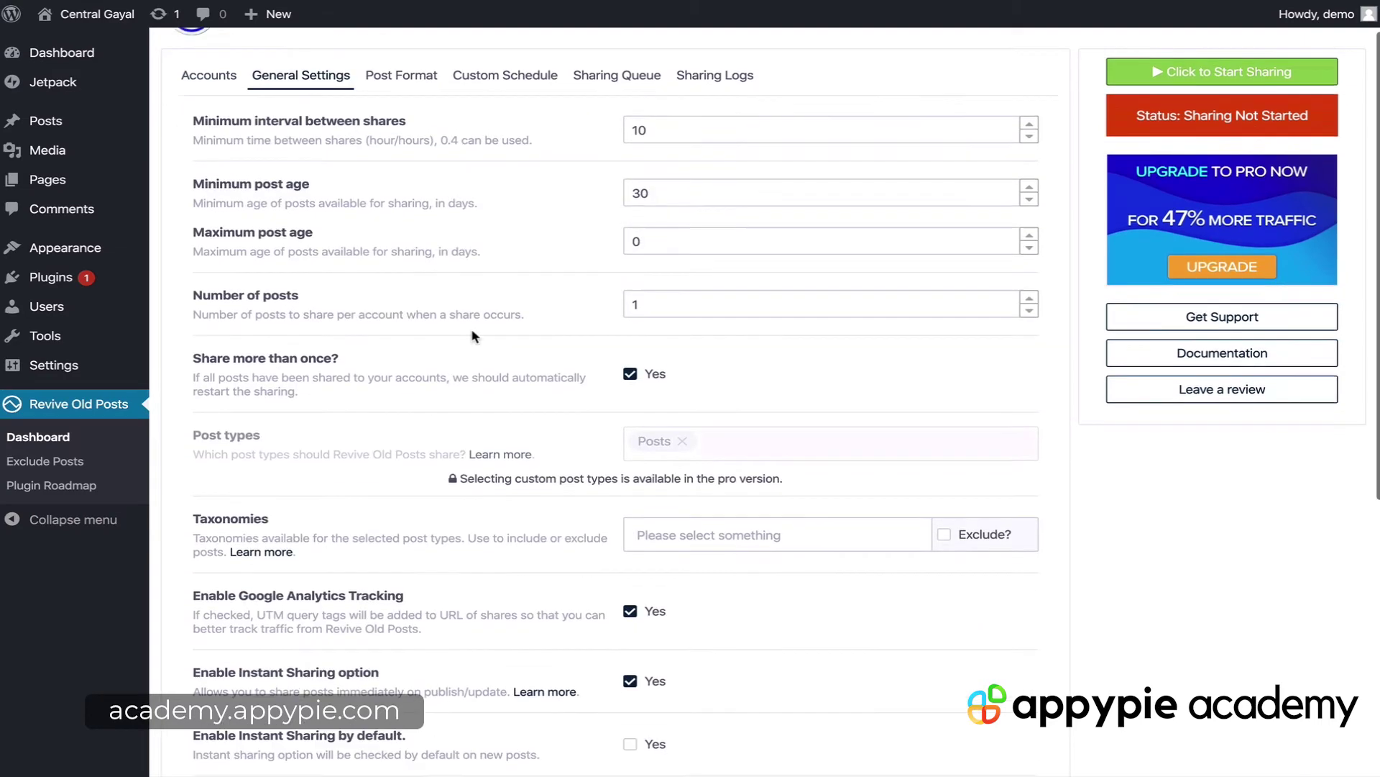
{"action": "scroll", "coordinate": [471, 288], "scroll_direction": "up", "scroll_amount": 10}
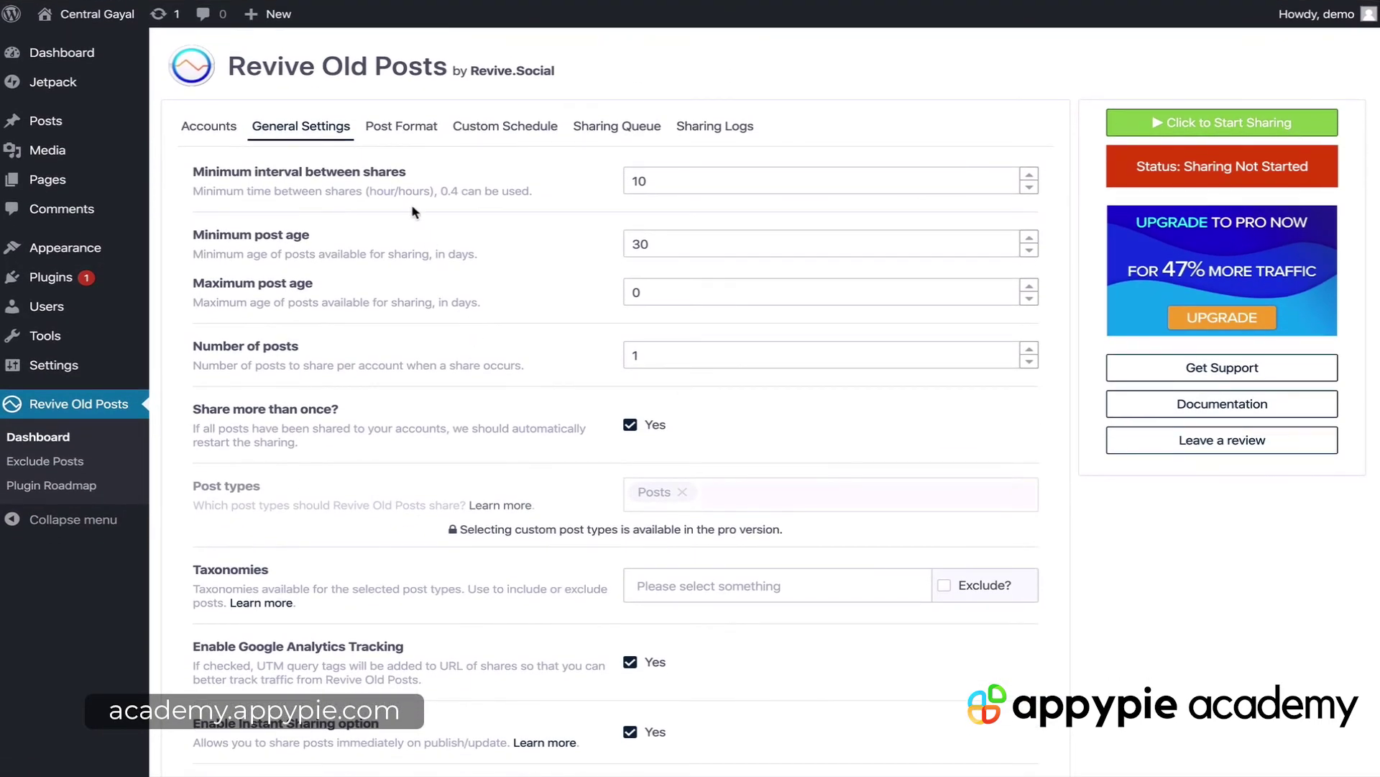
{"action": "left_click", "coordinate": [661, 176]}
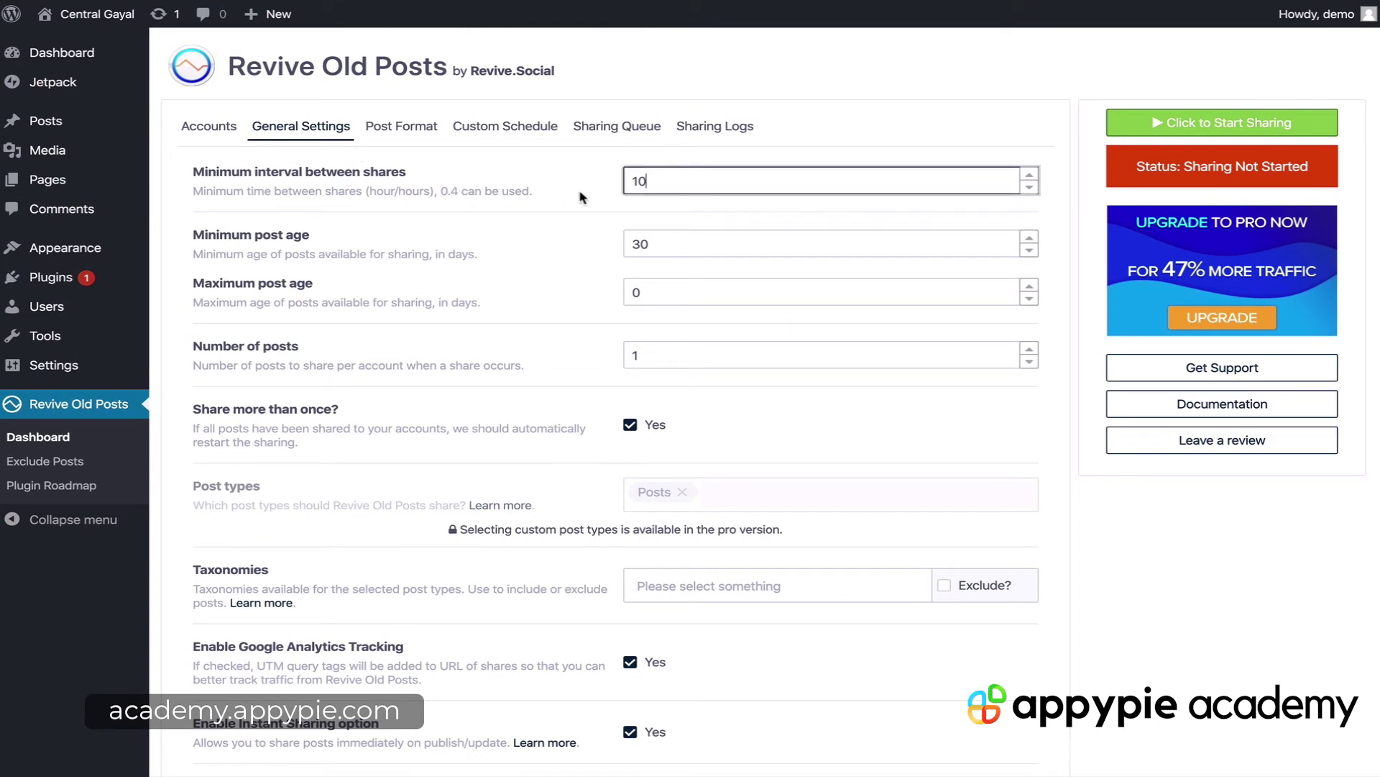
{"action": "double_click", "coordinate": [638, 180]}
{"action": "left_click_drag", "start_coordinate": [220, 234], "coordinate": [310, 234]}
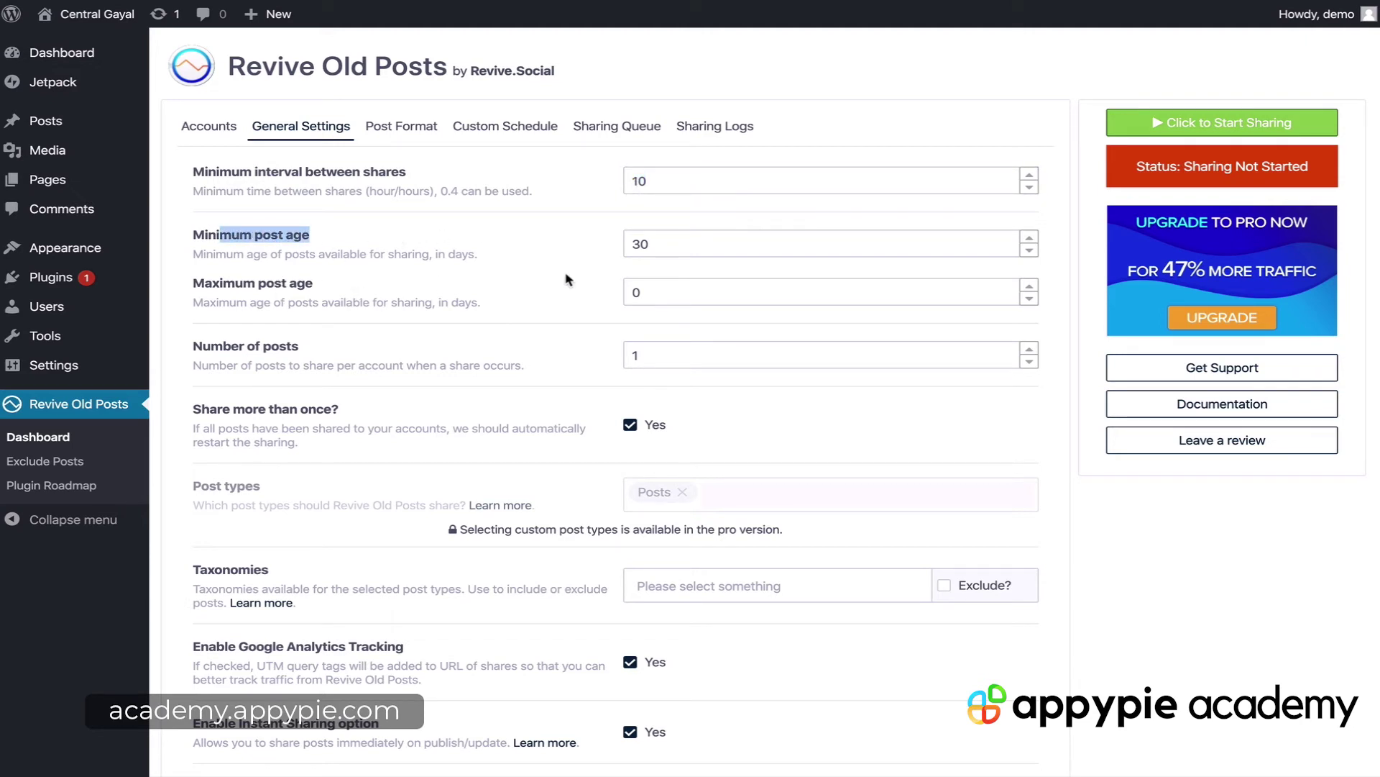
{"action": "double_click", "coordinate": [665, 237]}
{"action": "type", "text": "0"}
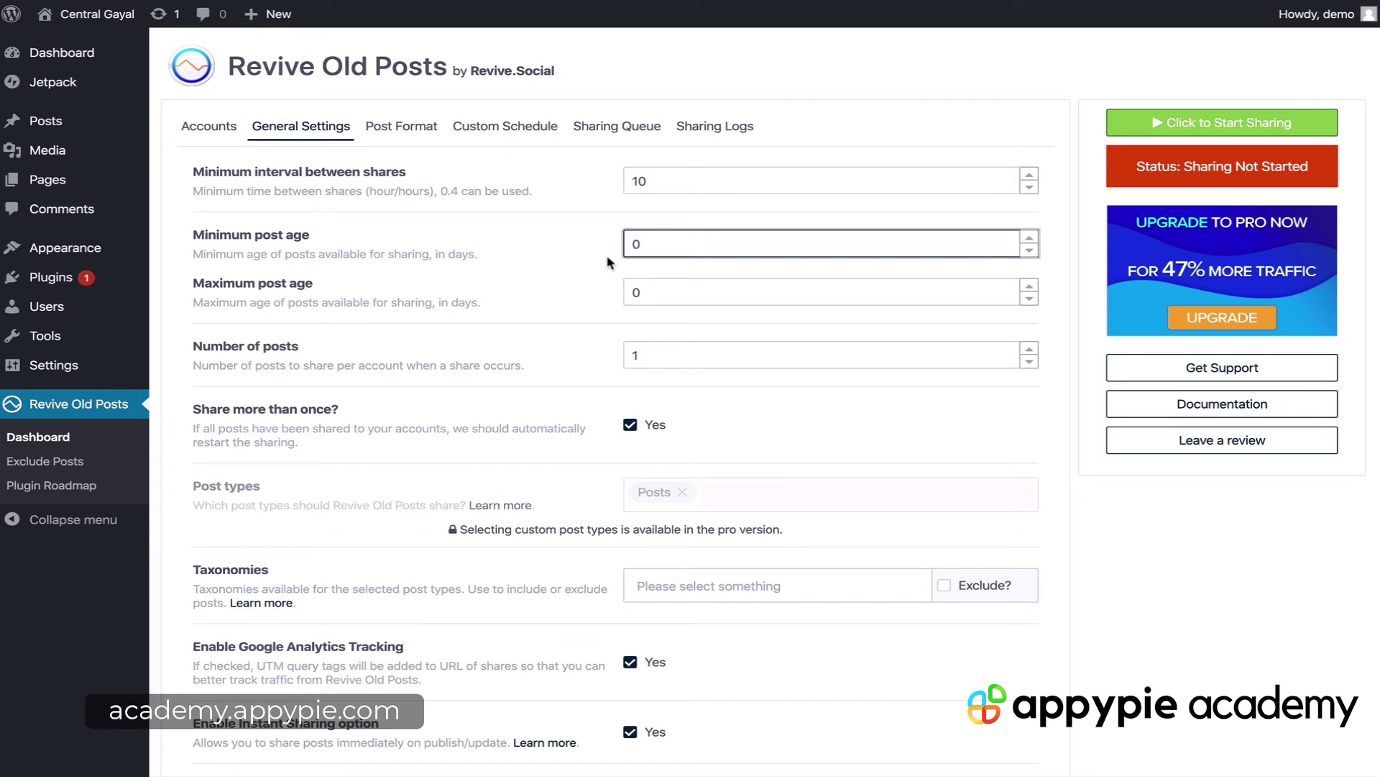
{"action": "scroll", "coordinate": [547, 374], "scroll_direction": "down", "scroll_amount": 7}
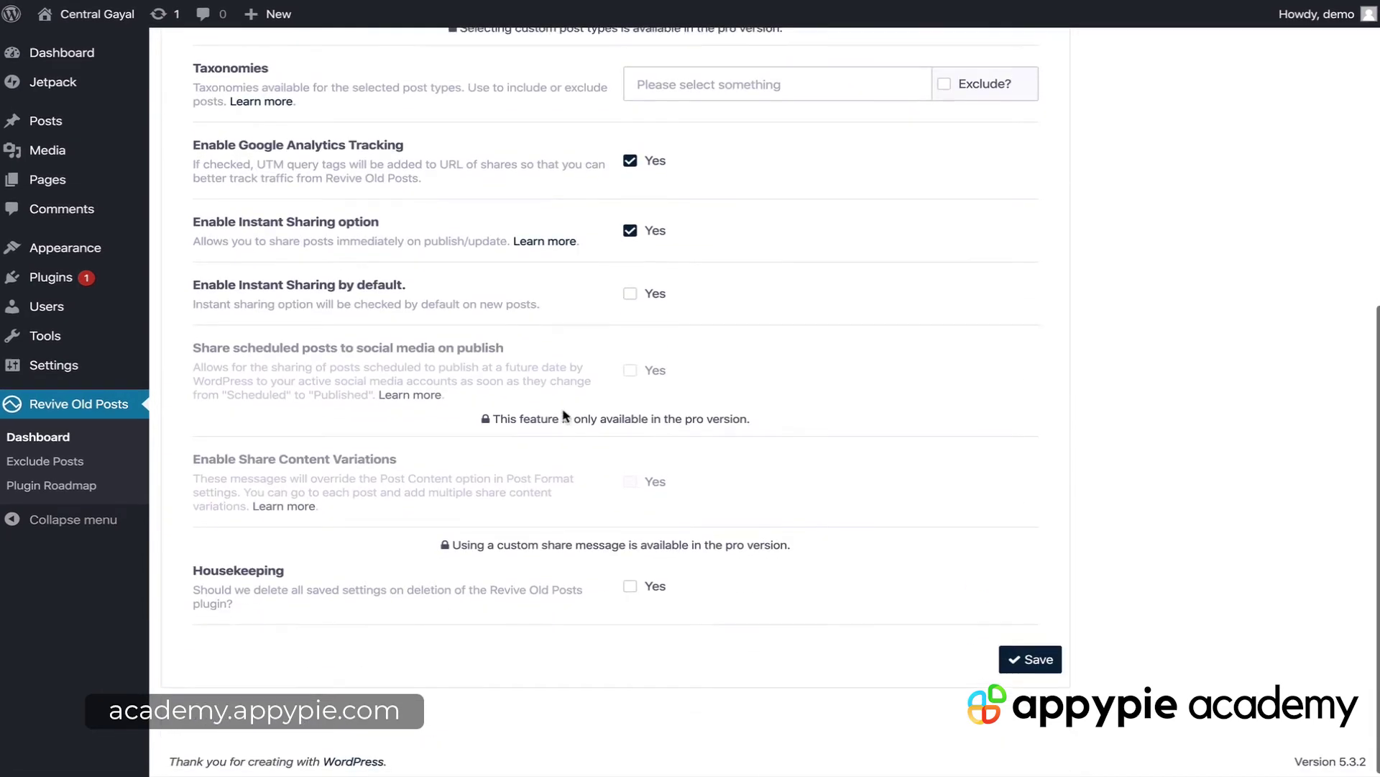
{"action": "left_click", "coordinate": [1044, 666]}
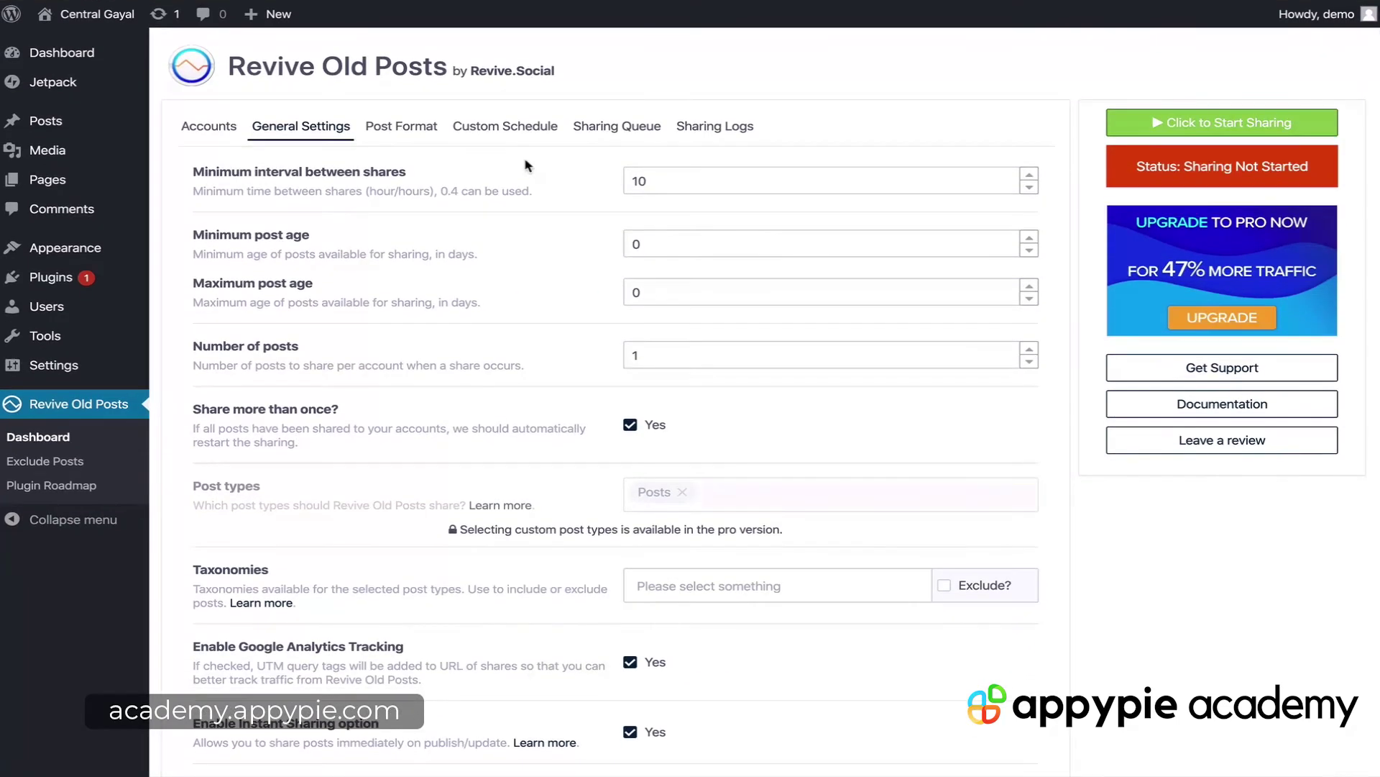
Check the custom schedule options for the connected Twitter account and the plugin's sharing queue.
{"action": "left_click", "coordinate": [486, 128]}
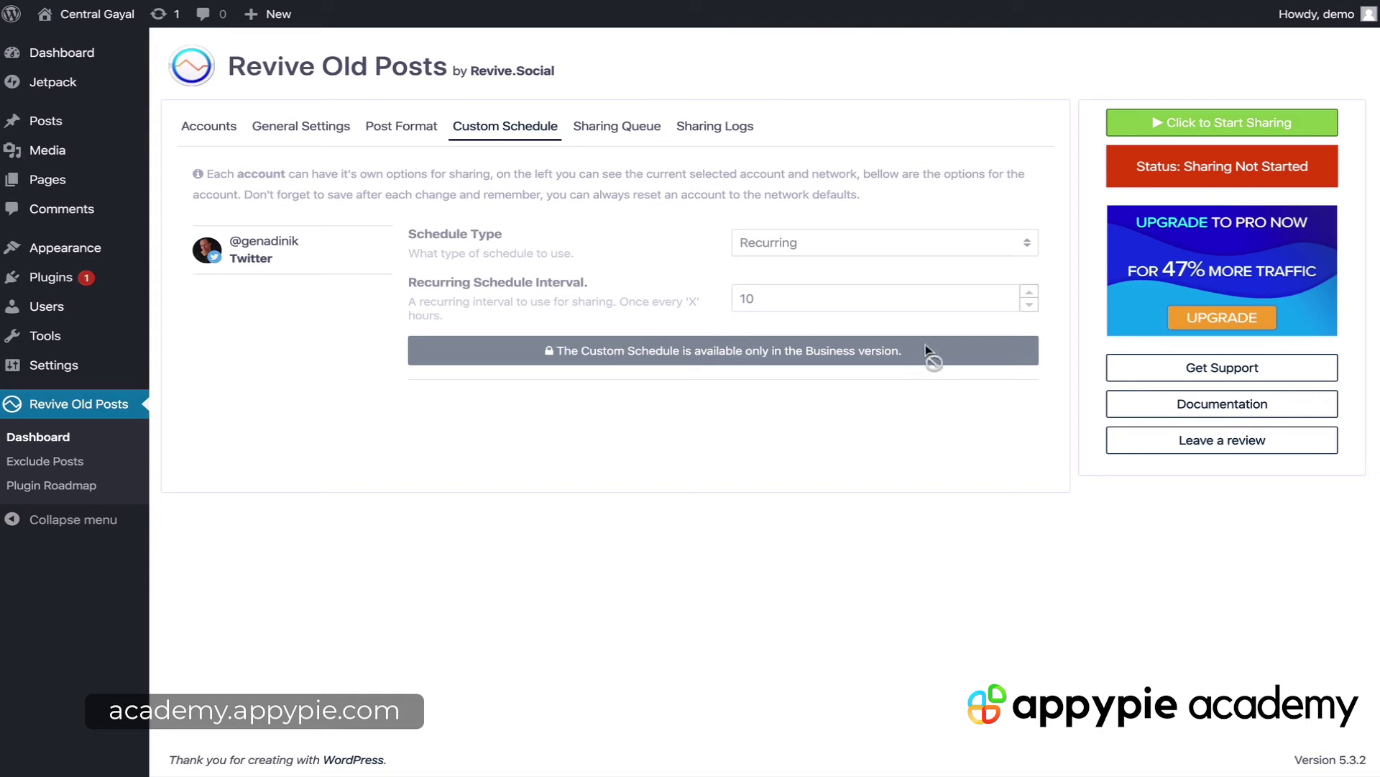
{"action": "left_click", "coordinate": [617, 126]}
{"action": "mouse_move", "coordinate": [101, 123]}
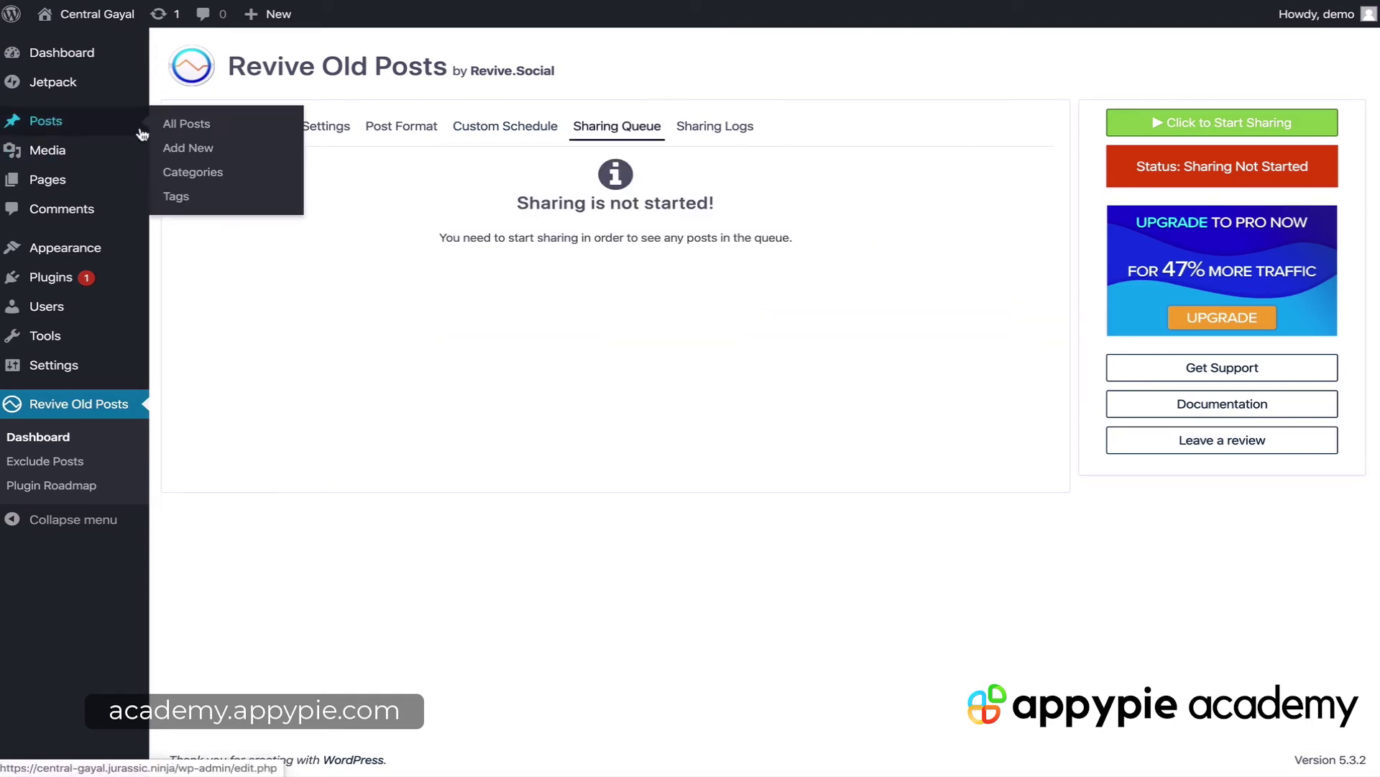
Create a new blog post with the title "test" and the body text "test", and publish it.
{"action": "left_click", "coordinate": [187, 148]}
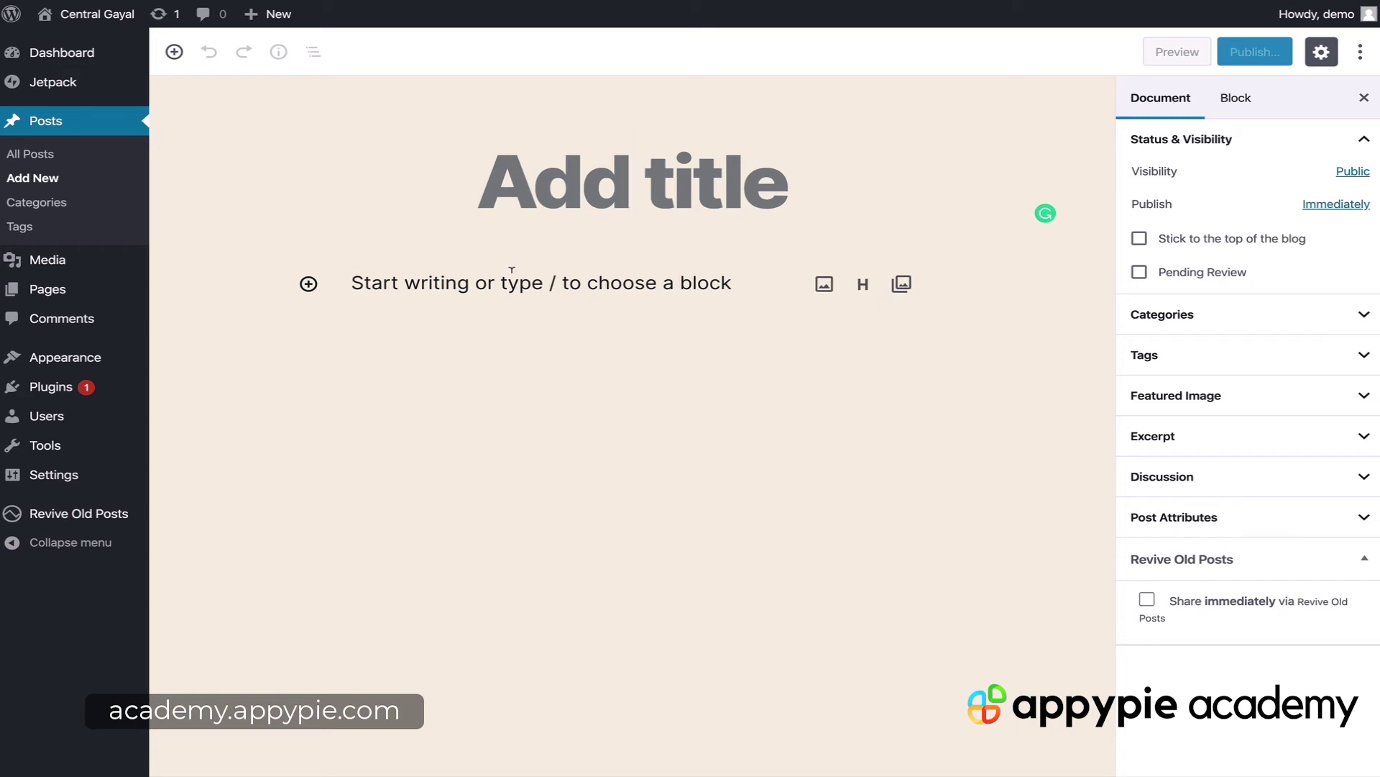
{"action": "type", "text": "test"}
{"action": "key", "text": "Return"}
{"action": "type", "text": "te"}
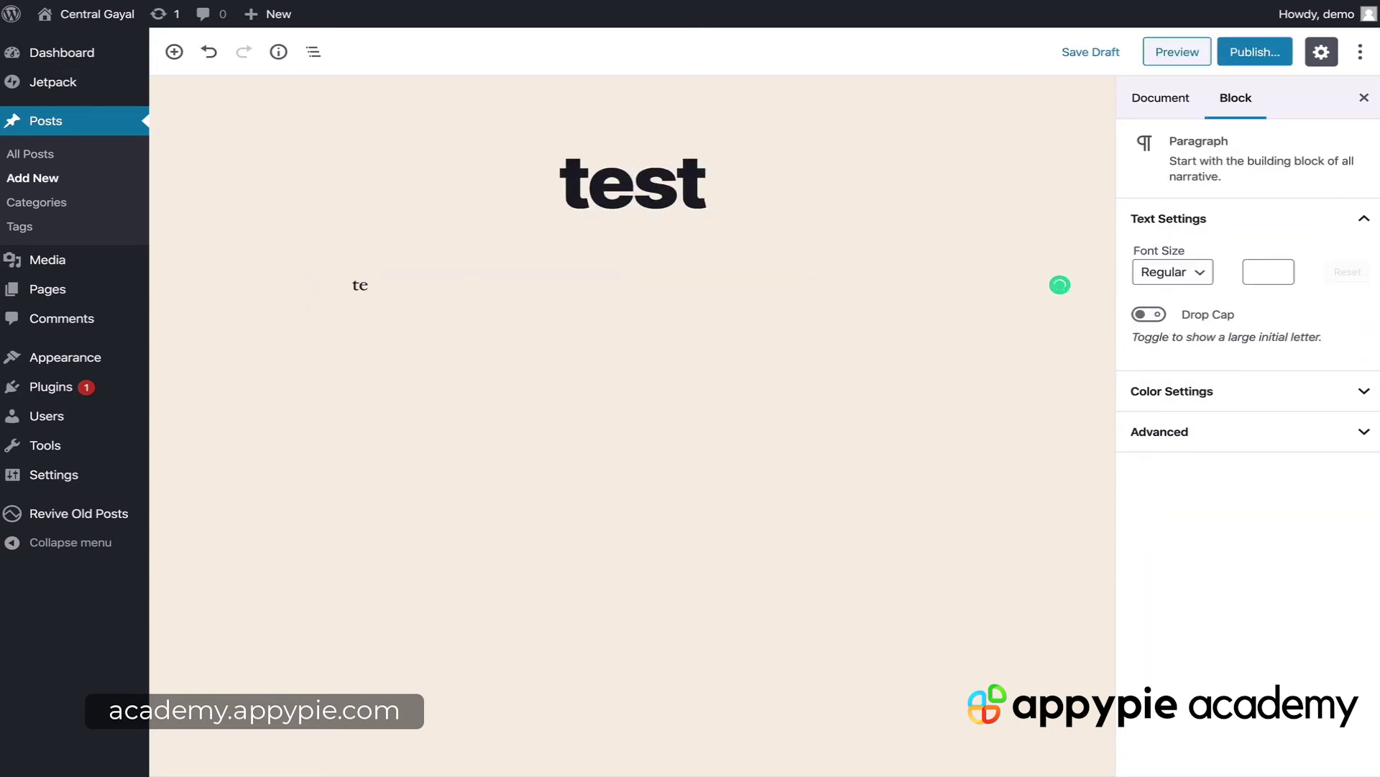
{"action": "type", "text": "st"}
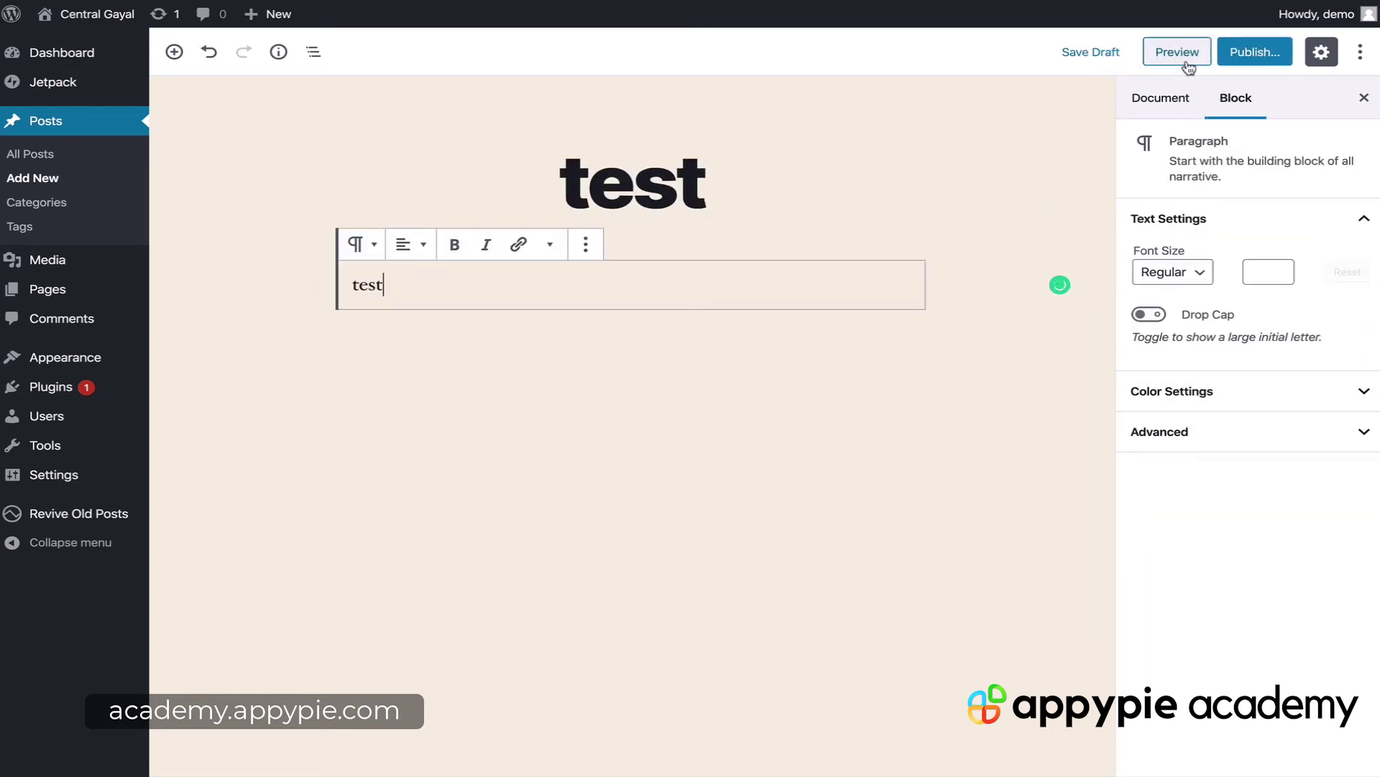
{"action": "left_click", "coordinate": [1249, 63]}
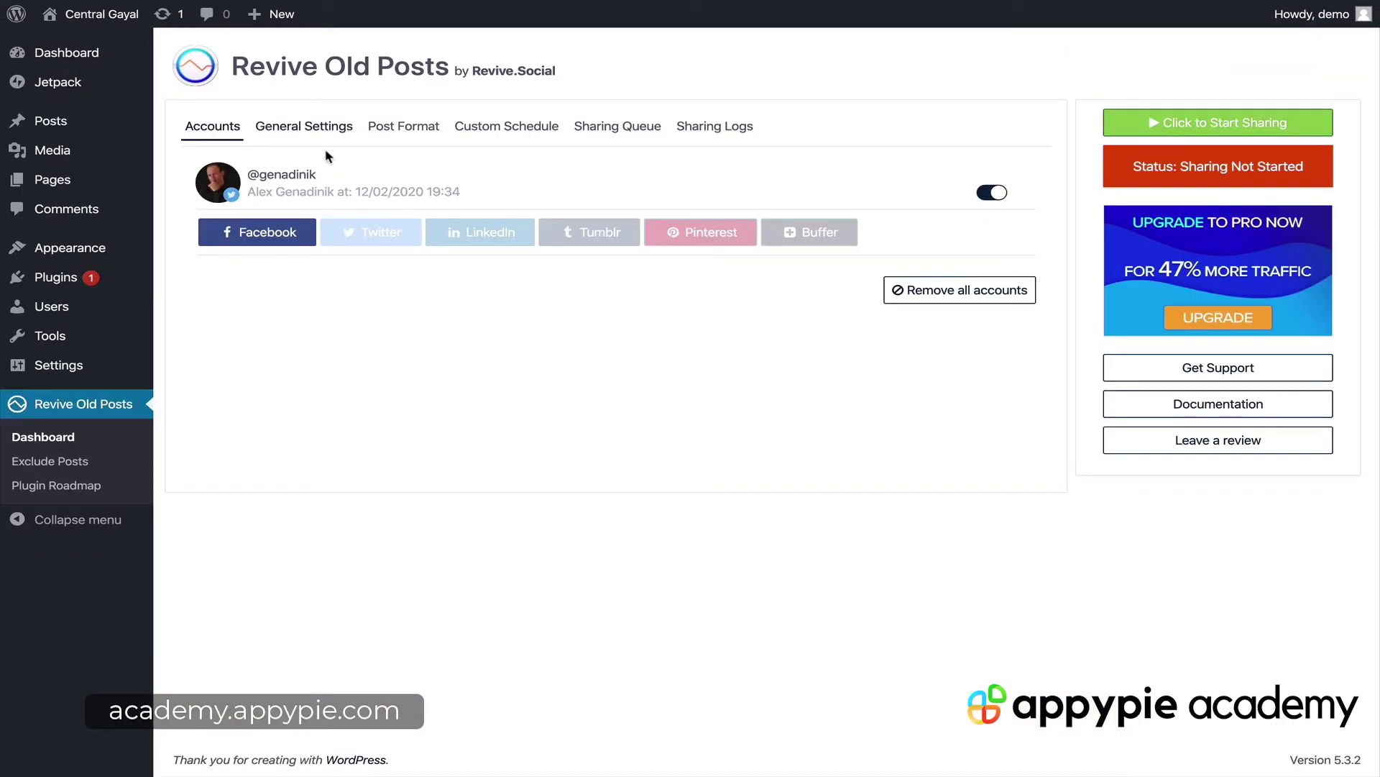
Connect the Problemio.com Facebook page to Revive Old Posts, allowing Revive Social to manage and publish to that page.
{"action": "left_click", "coordinate": [272, 233]}
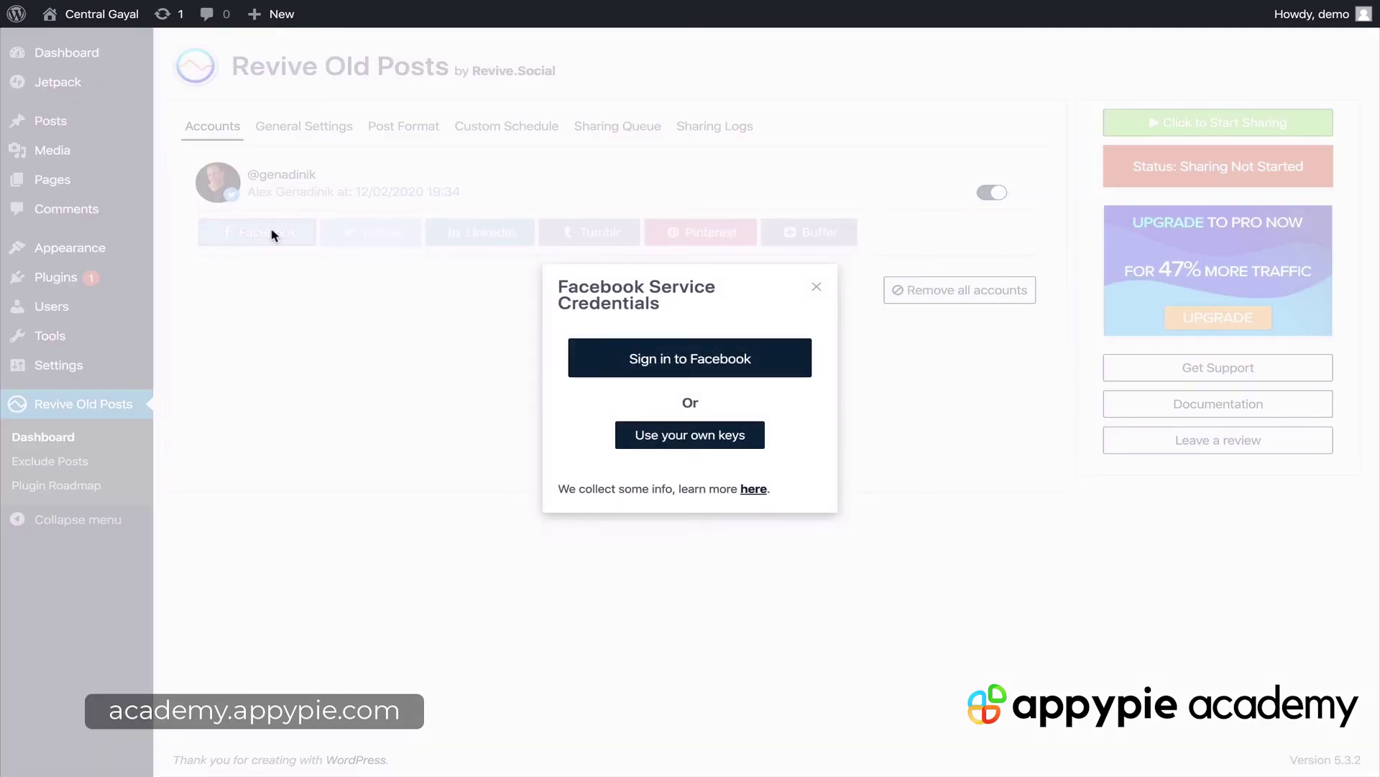
{"action": "left_click", "coordinate": [693, 355]}
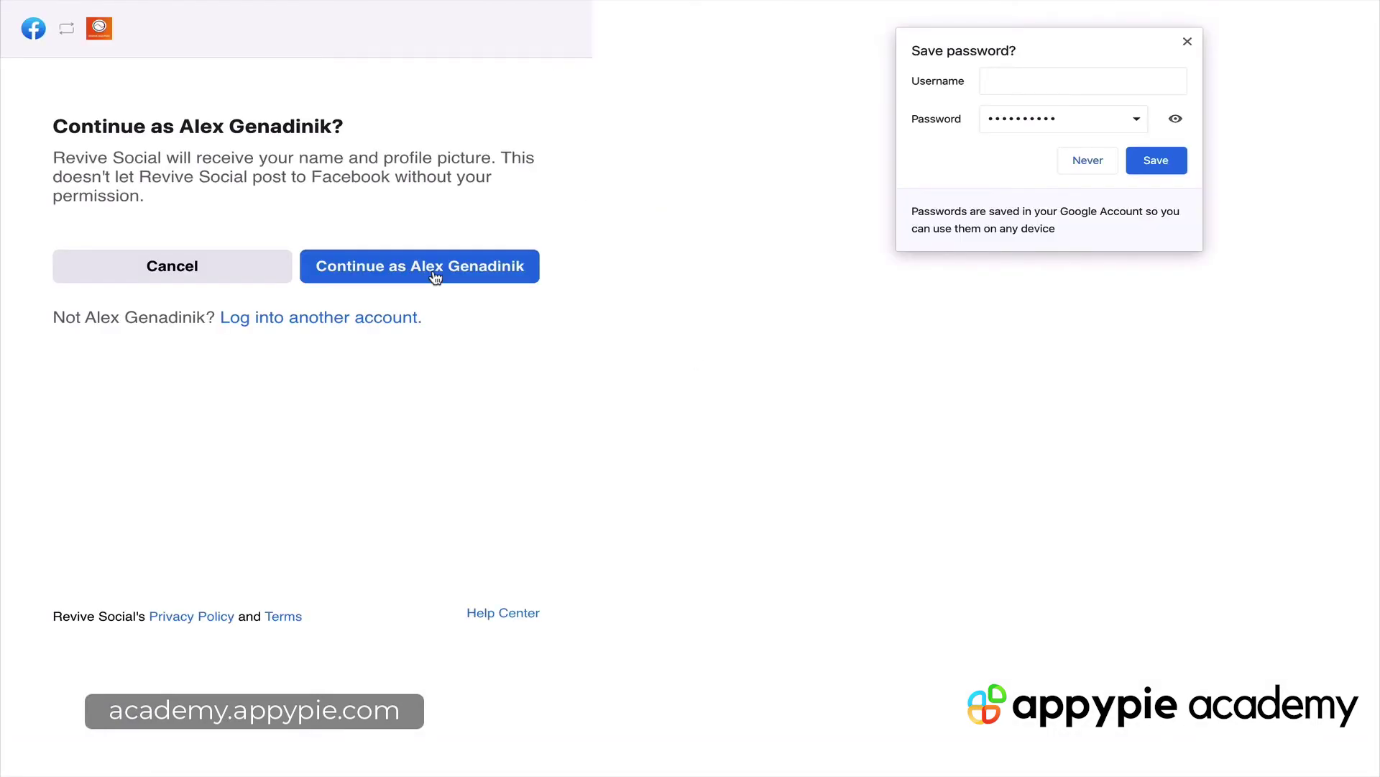
{"action": "left_click", "coordinate": [436, 277]}
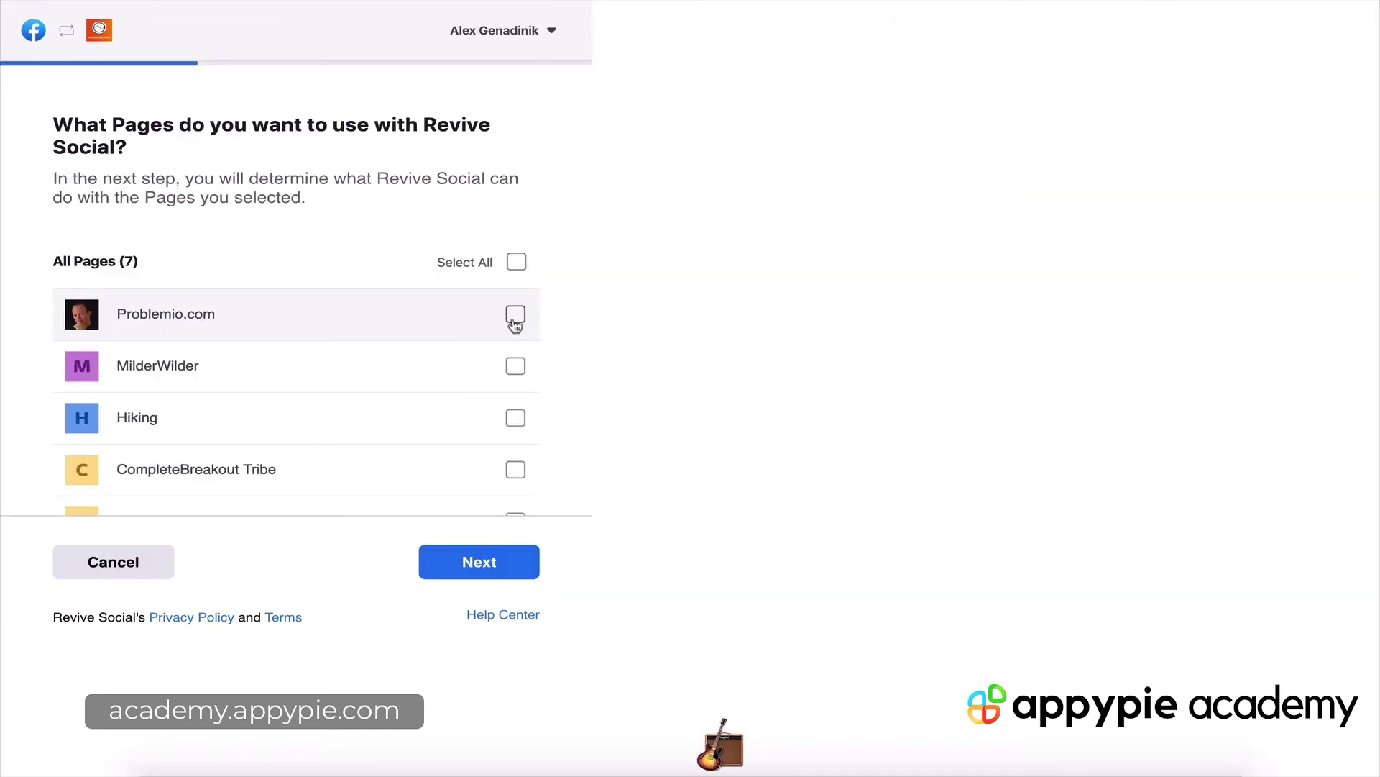
{"action": "left_click", "coordinate": [516, 317]}
{"action": "left_click", "coordinate": [503, 562]}
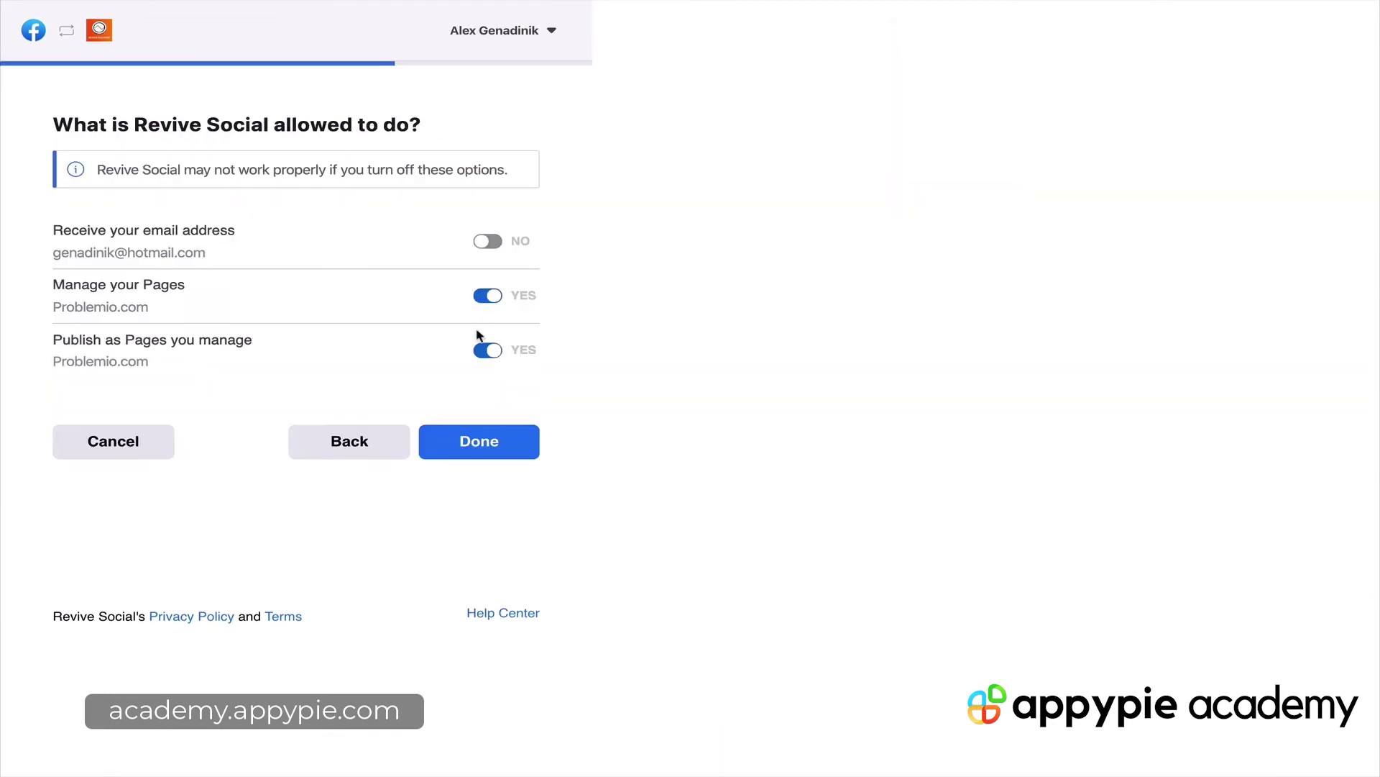
{"action": "left_click", "coordinate": [496, 439]}
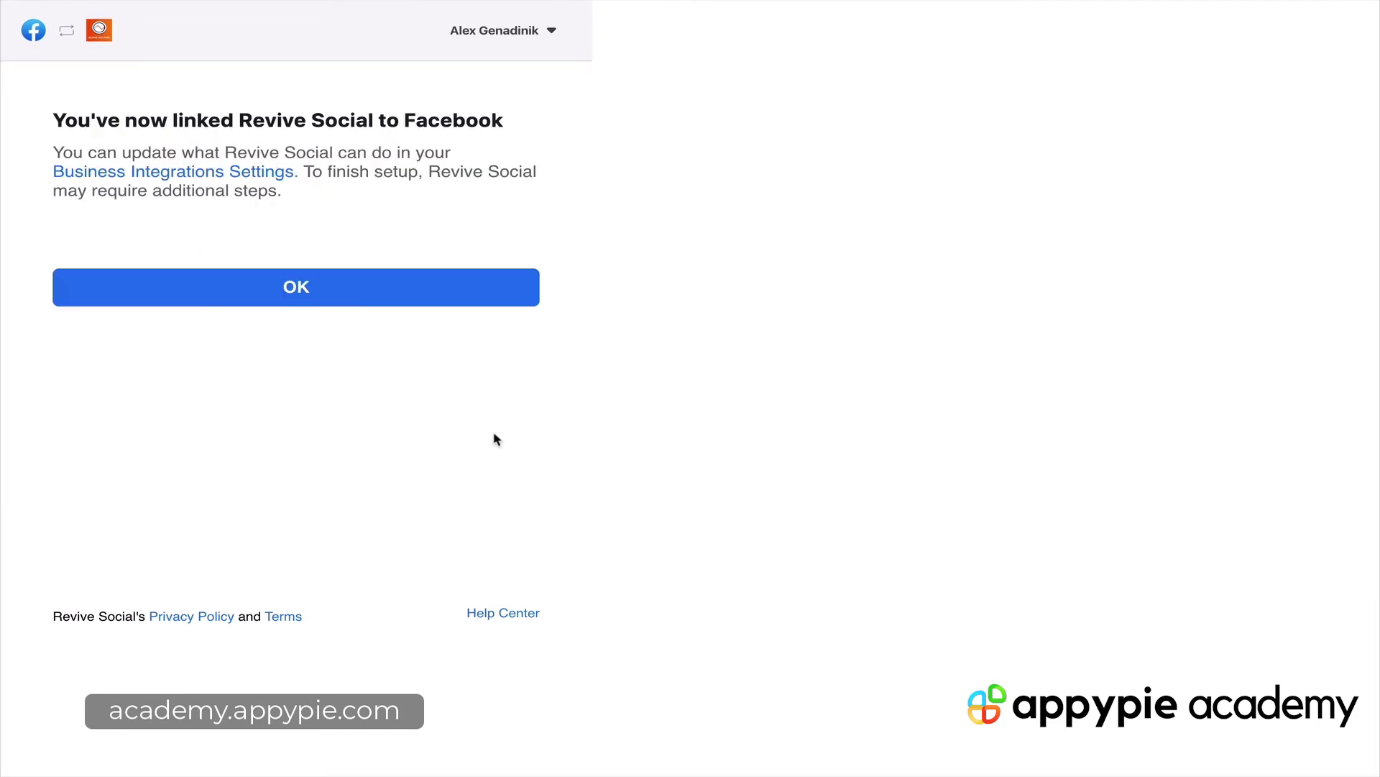
{"action": "left_click", "coordinate": [307, 288]}
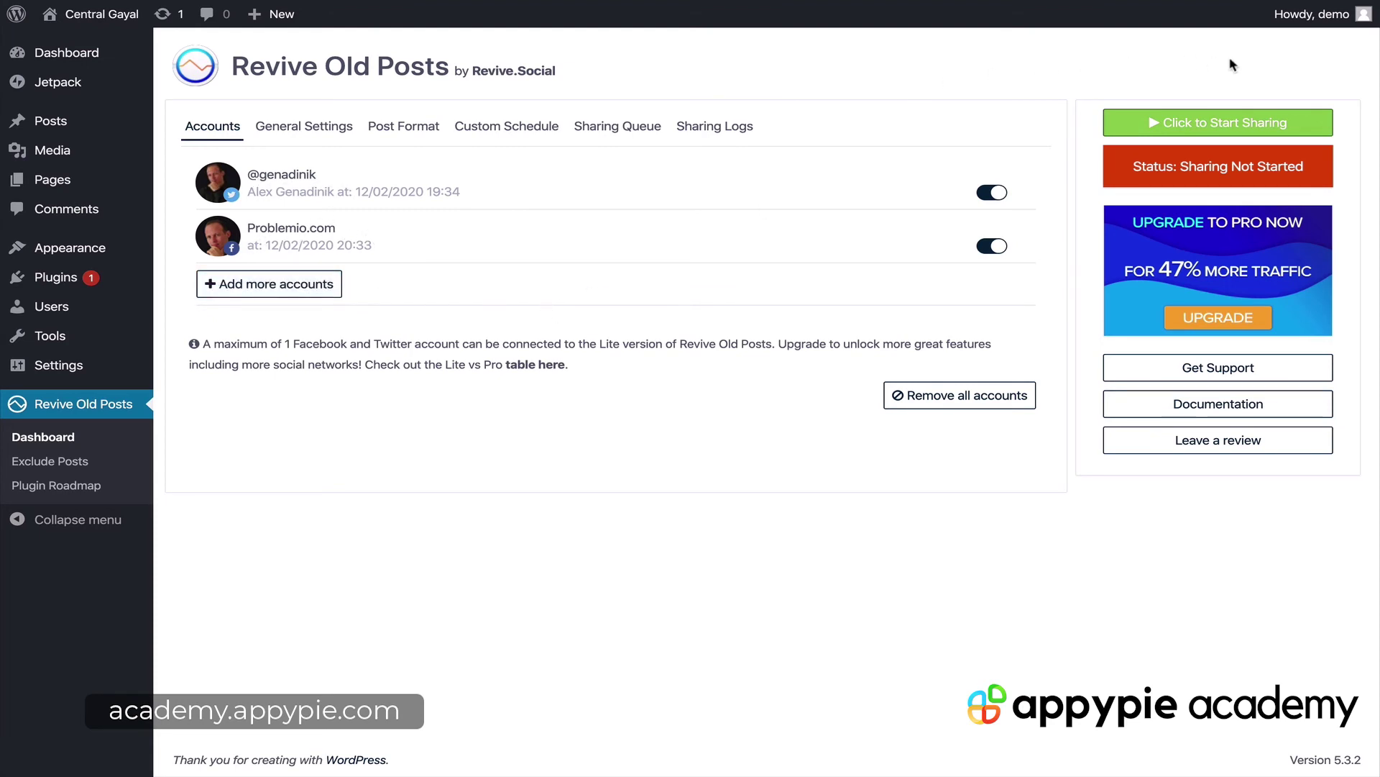
Start sharing in Revive Old Posts and check the Problemio.com Facebook page for the shared test post.
{"action": "left_click", "coordinate": [1217, 132]}
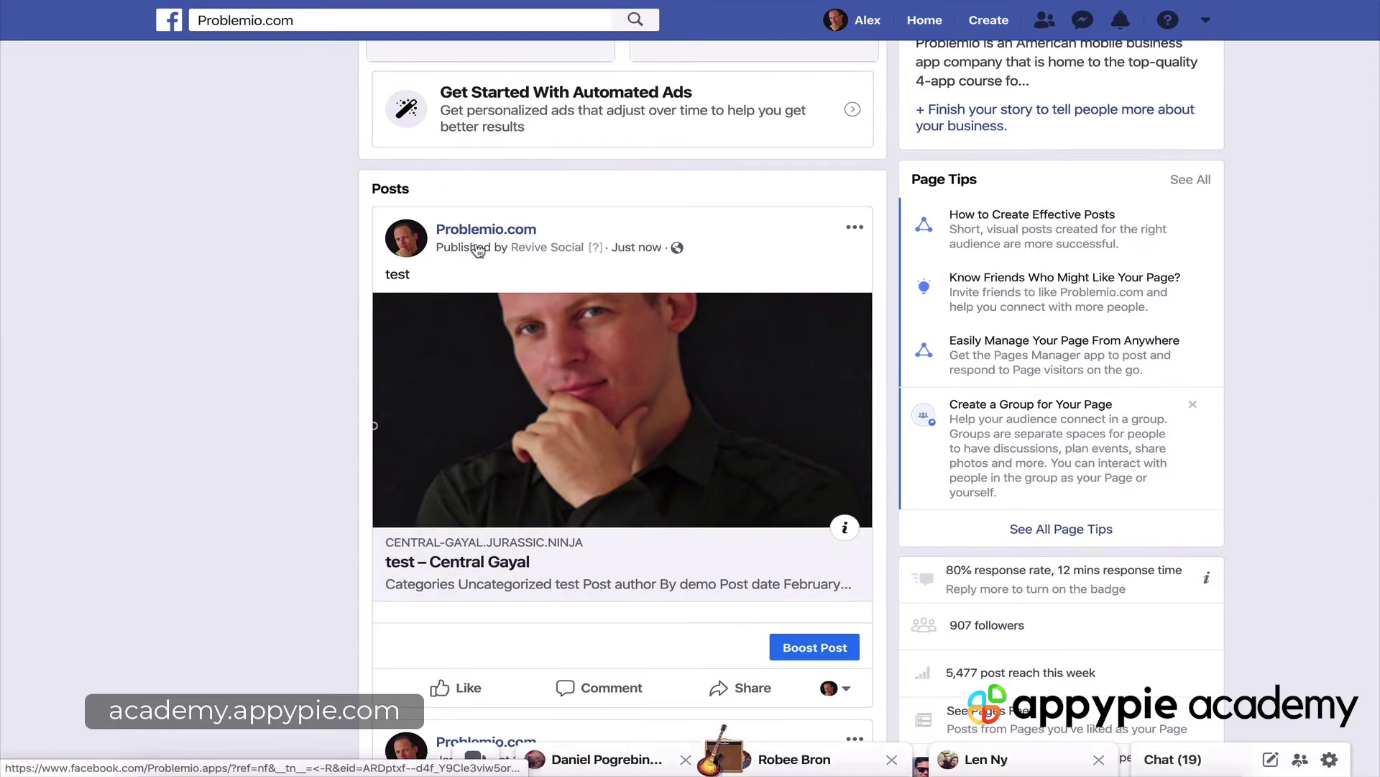
{"action": "scroll", "coordinate": [607, 419], "scroll_direction": "up", "scroll_amount": 15}
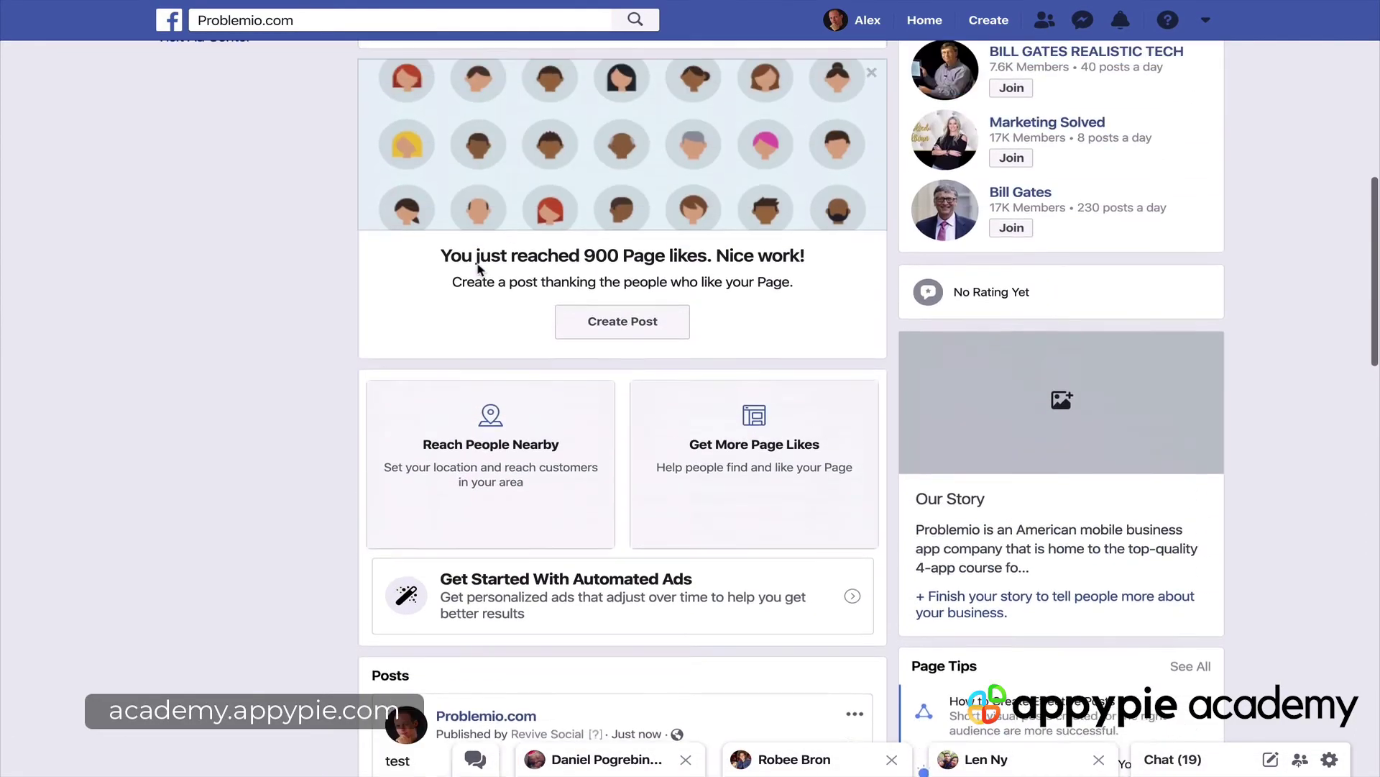
{"action": "scroll", "coordinate": [389, 345], "scroll_direction": "down", "scroll_amount": 14}
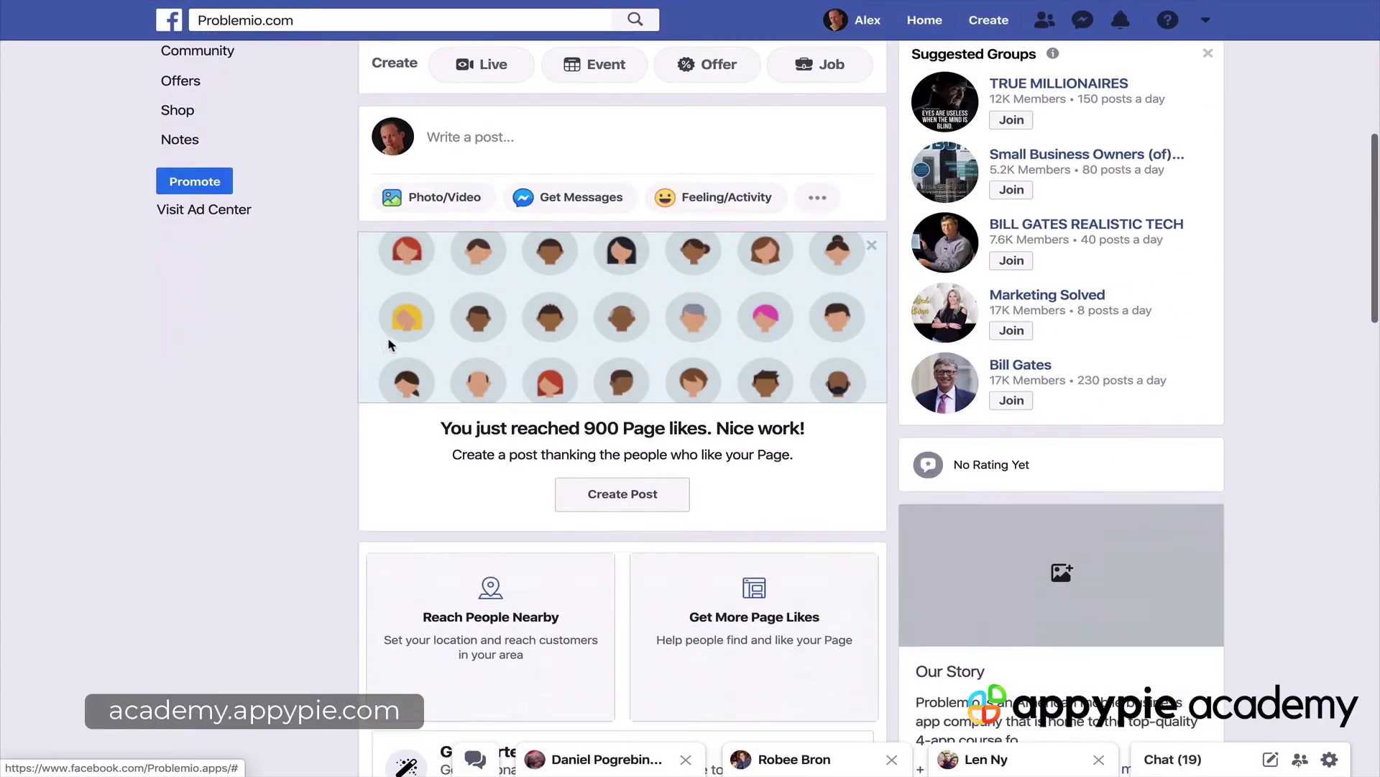
{"action": "scroll", "coordinate": [389, 346], "scroll_direction": "down", "scroll_amount": 3}
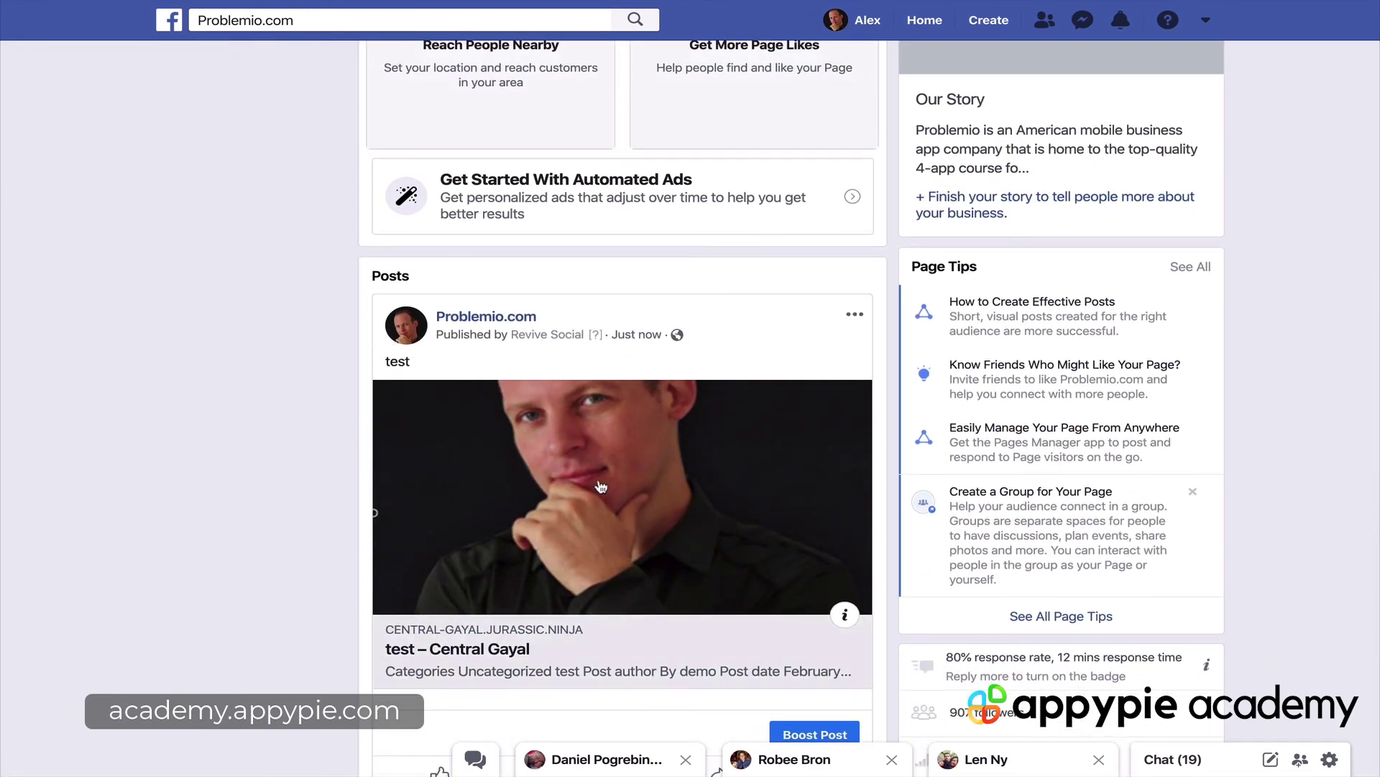
{"action": "scroll", "coordinate": [580, 520], "scroll_direction": "up", "scroll_amount": 3}
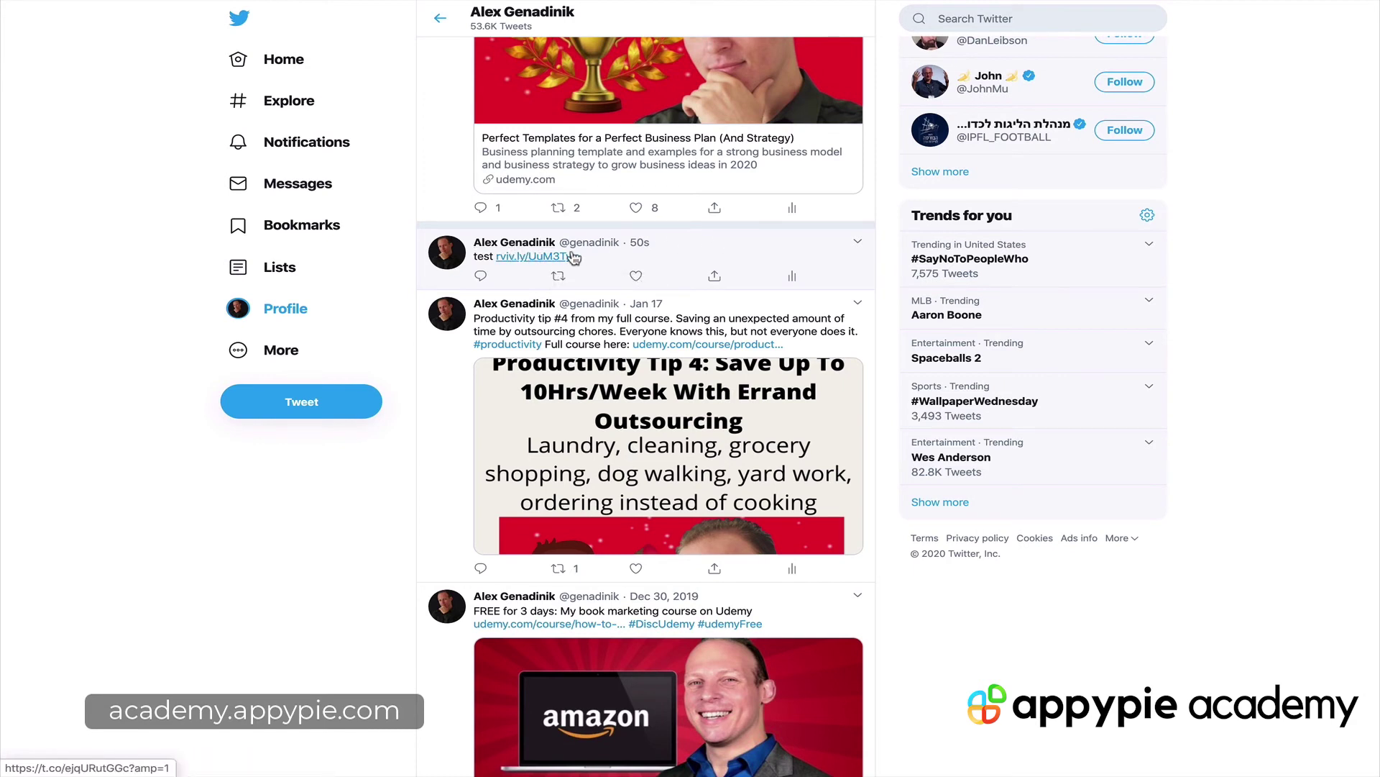
Switch to the connected Twitter profile and delete the shared "test" tweet.
{"action": "left_click", "coordinate": [860, 242]}
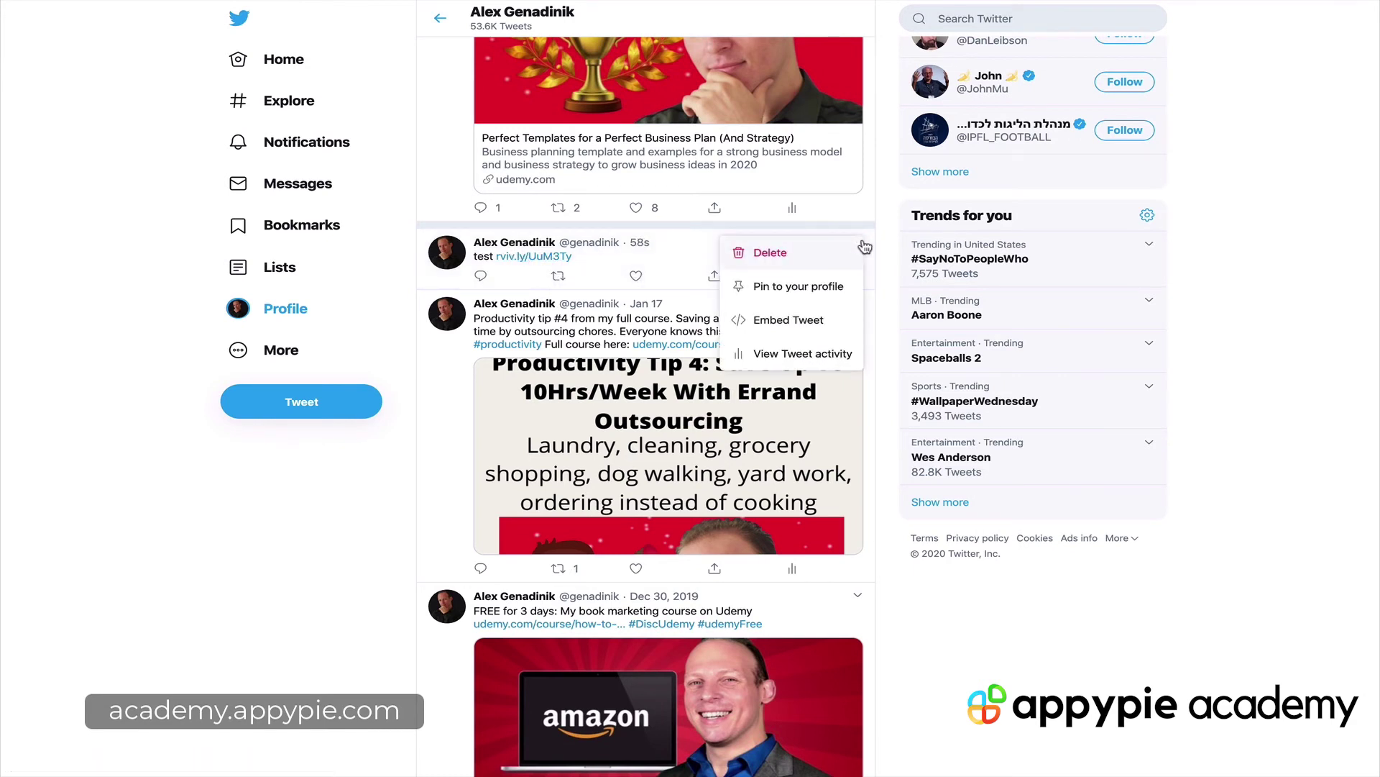
{"action": "left_click", "coordinate": [763, 249]}
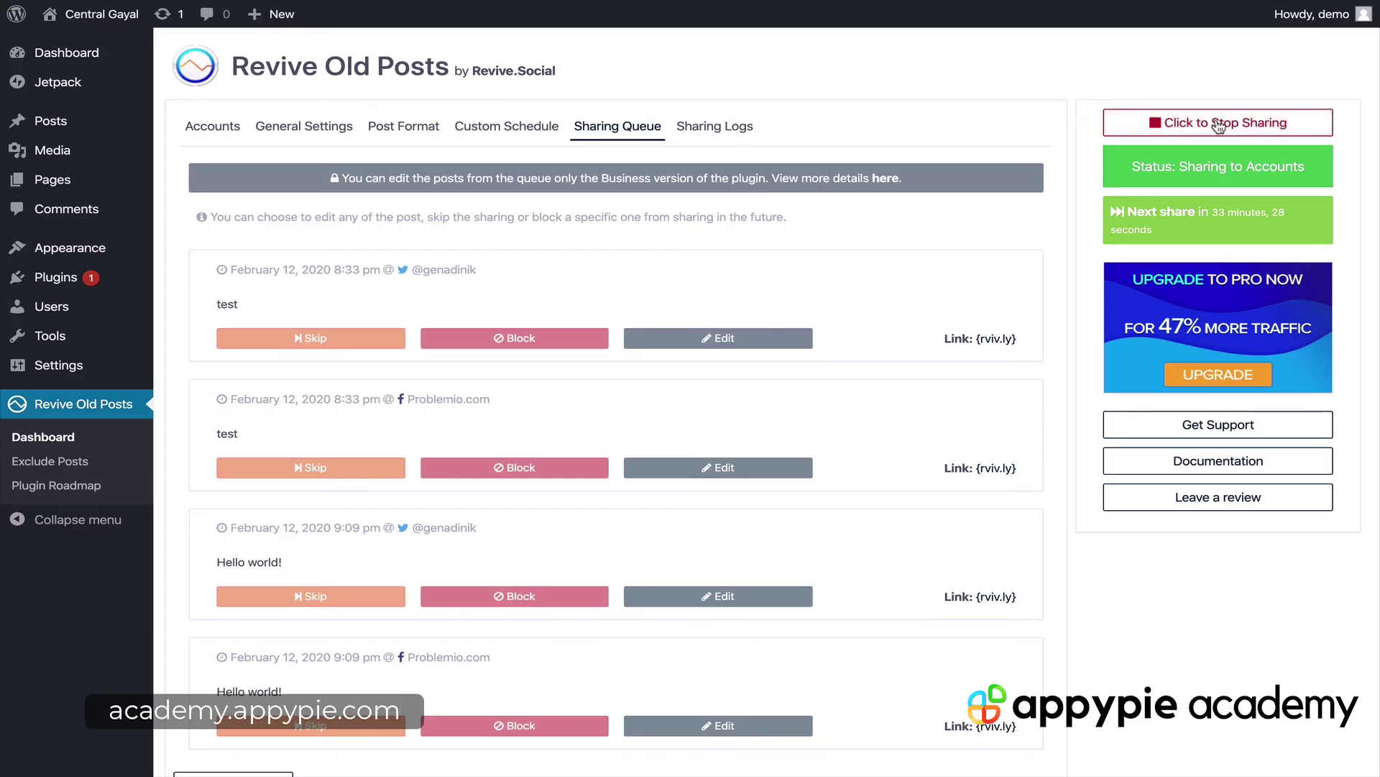
Stop the sharing in Revive Old Posts and reopen the plugin's general settings.
{"action": "left_click", "coordinate": [1200, 125]}
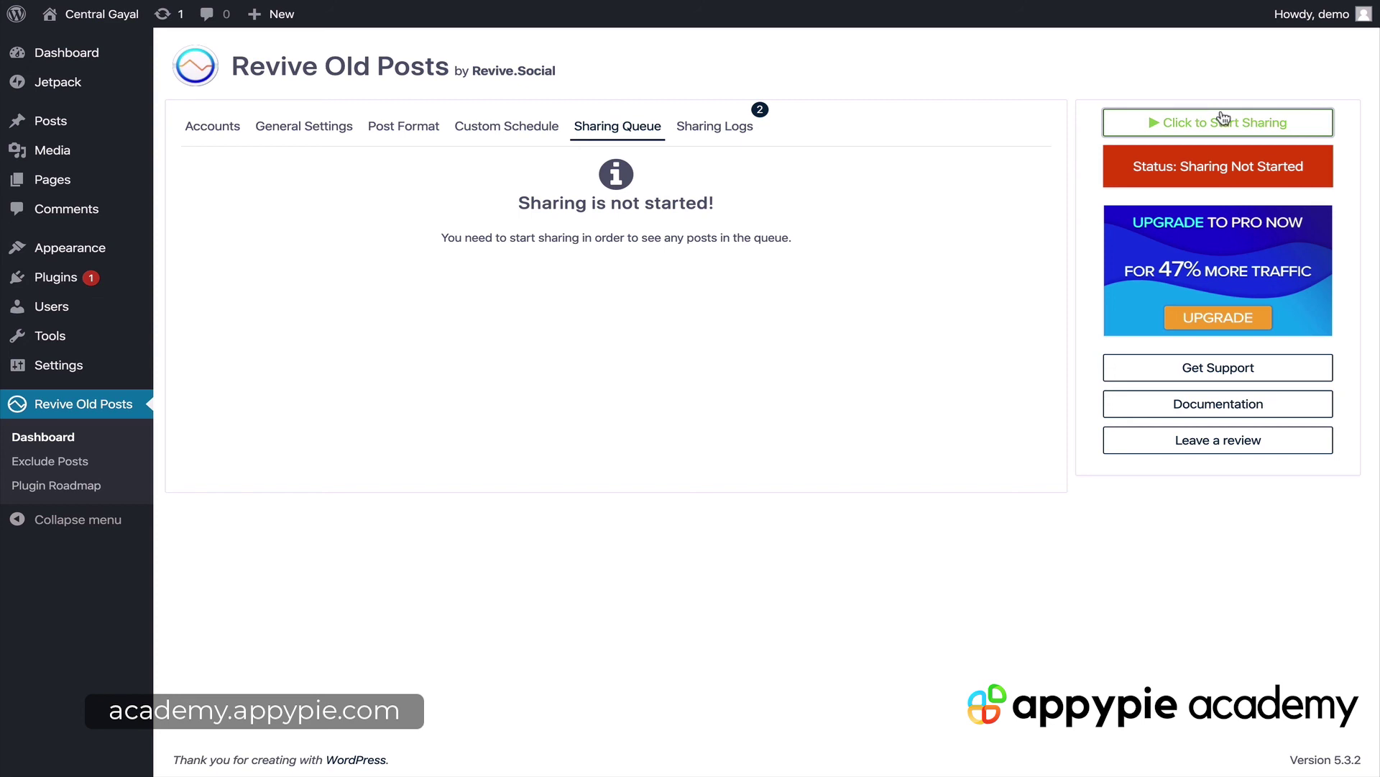
{"action": "left_click", "coordinate": [300, 133]}
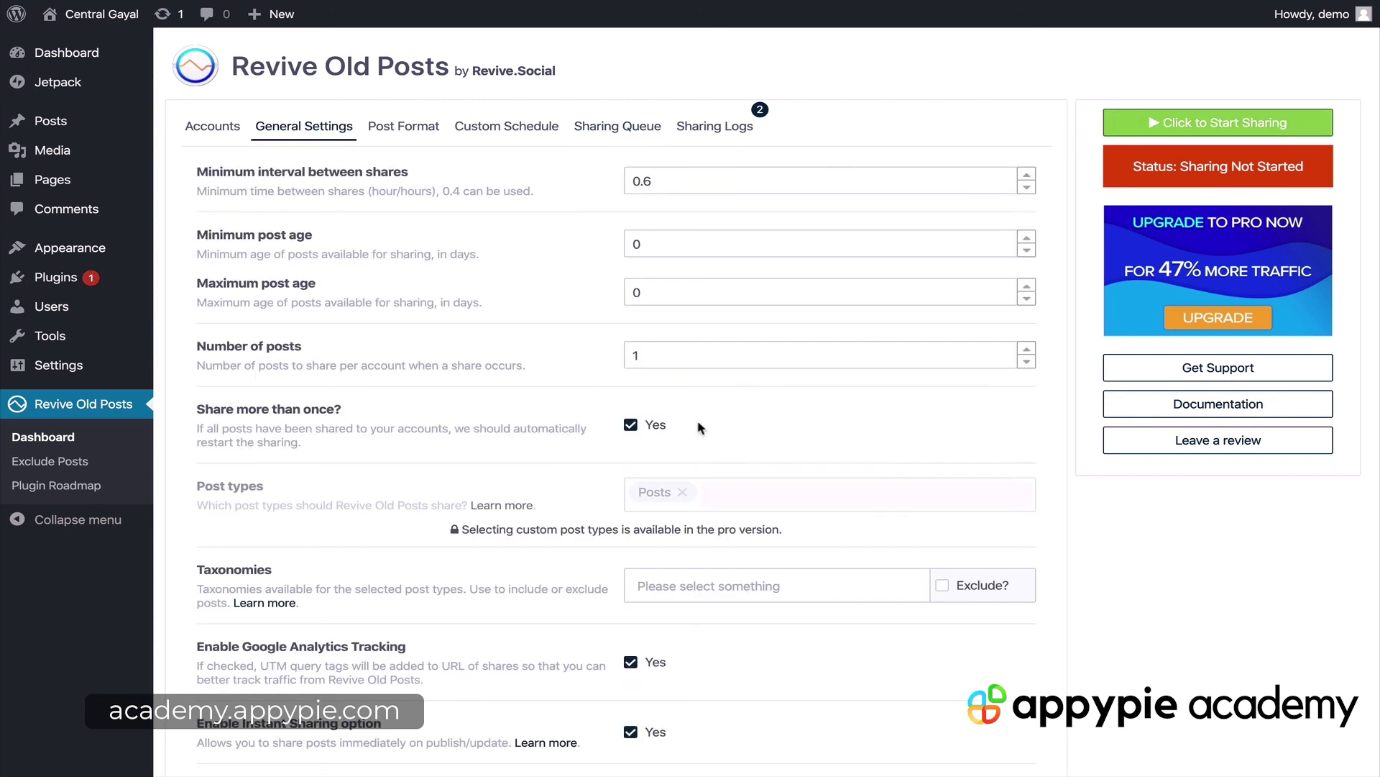